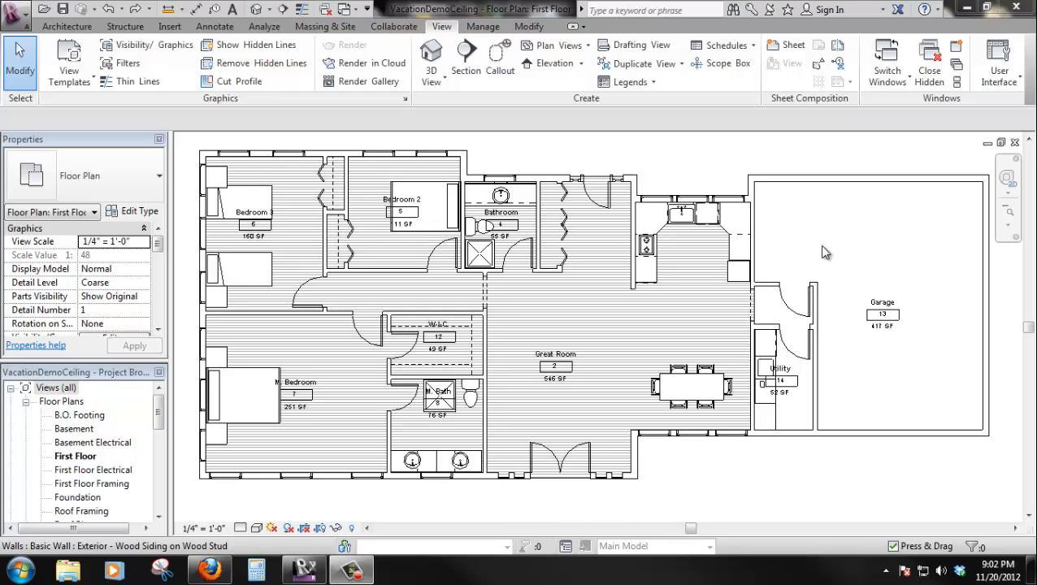
Create a perspective camera view with the eye in the kitchen and the target just outside the Great Room's double doors
{"action": "left_click", "coordinate": [441, 27]}
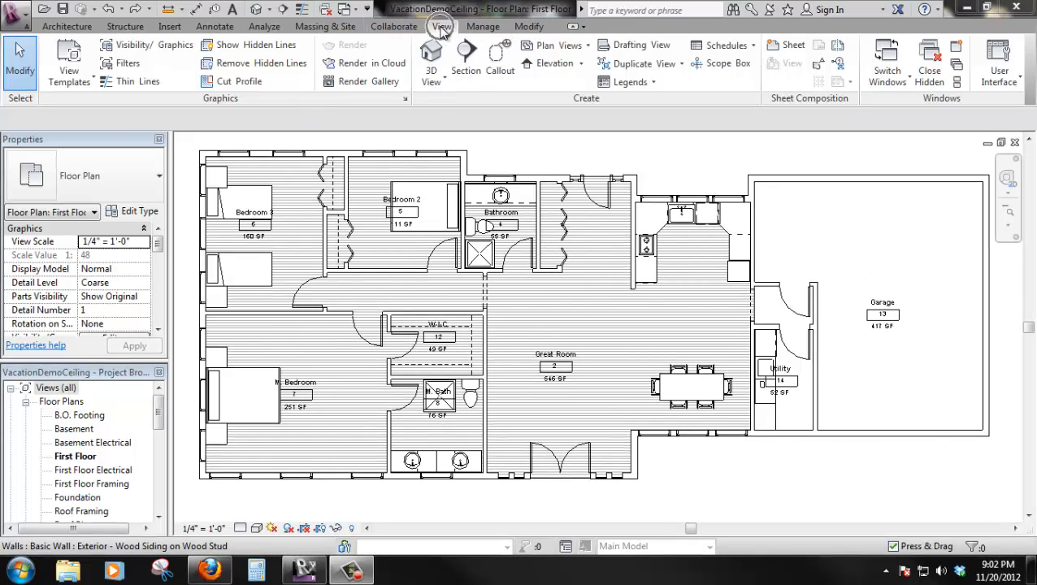
{"action": "left_click", "coordinate": [439, 82]}
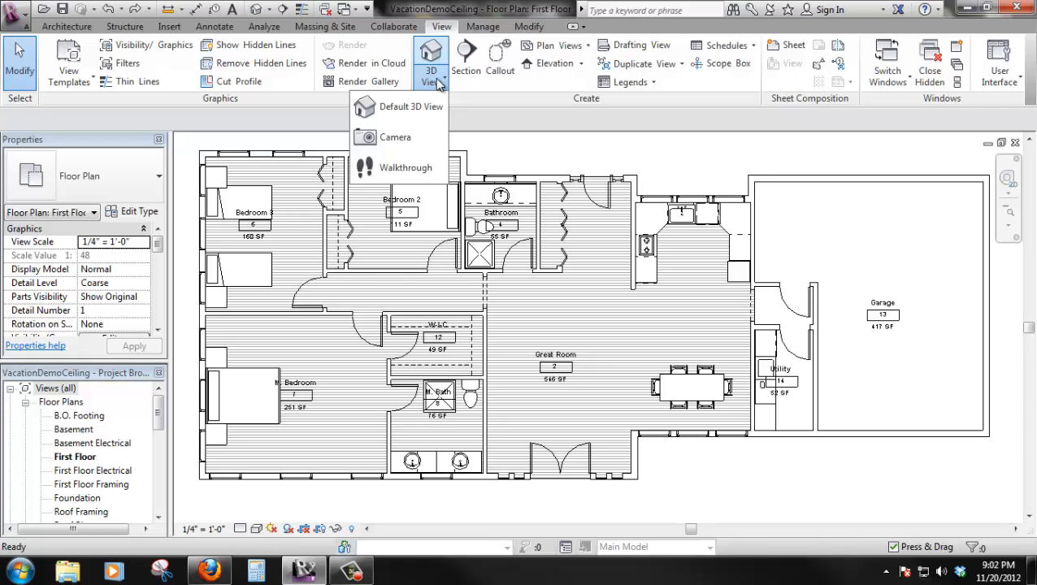
{"action": "left_click", "coordinate": [394, 139]}
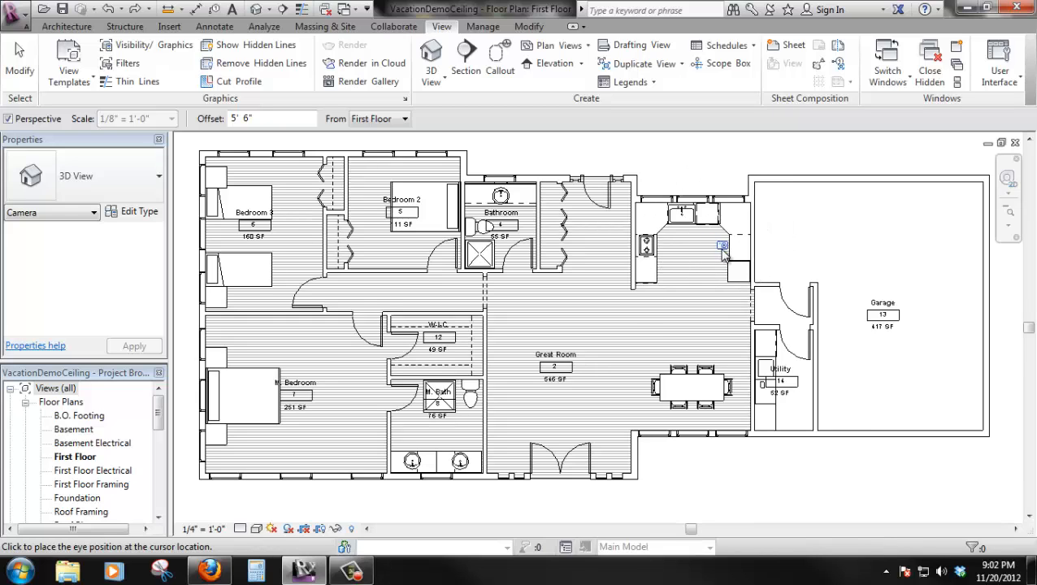
{"action": "left_click", "coordinate": [719, 249]}
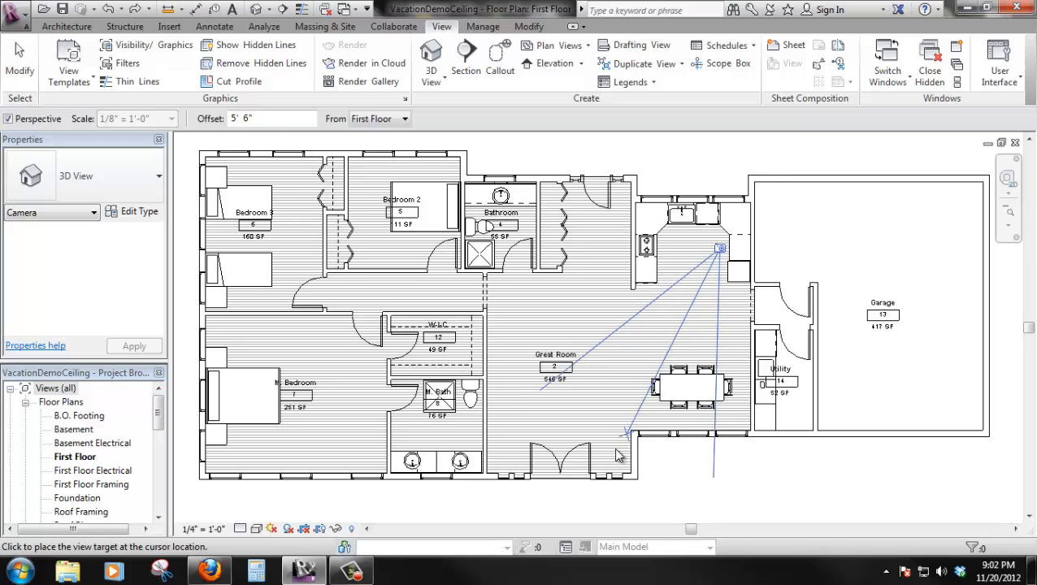
{"action": "left_click", "coordinate": [574, 505]}
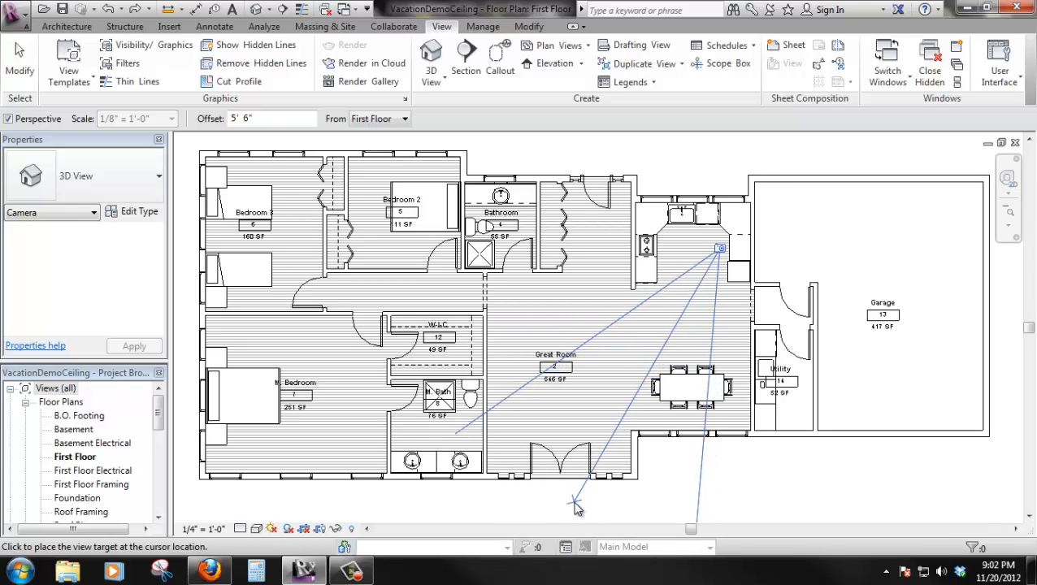
{"action": "middle_click_drag", "start_coordinate": [579, 510], "coordinate": [579, 396]}
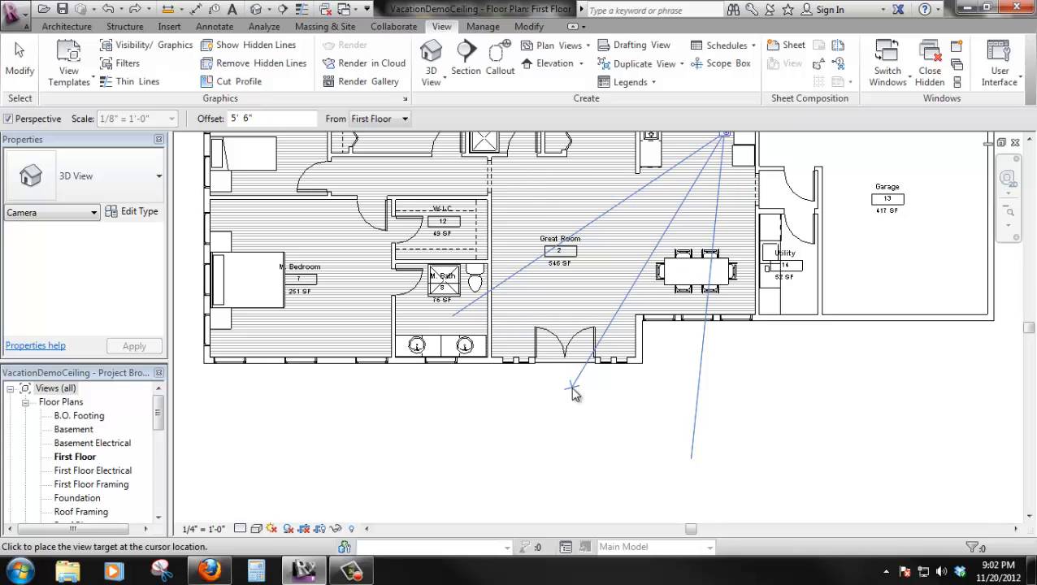
{"action": "left_click", "coordinate": [573, 389]}
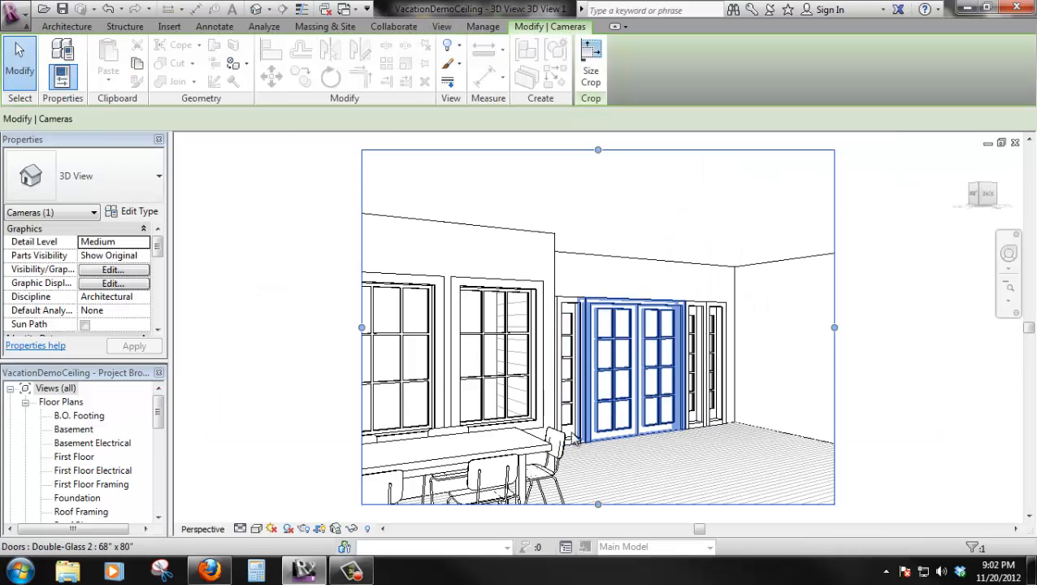
Resize the camera view's crop region, extending its lower edge and both sides outward and lowering its upper edge
{"action": "scroll", "coordinate": [512, 365], "scroll_direction": "down", "scroll_amount": 3}
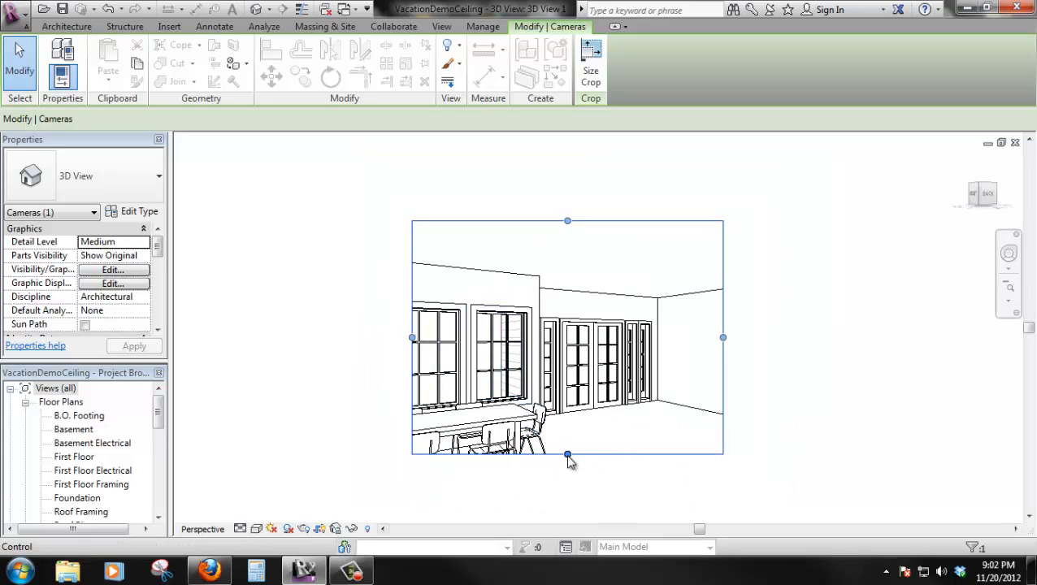
{"action": "left_click_drag", "start_coordinate": [569, 458], "coordinate": [569, 510]}
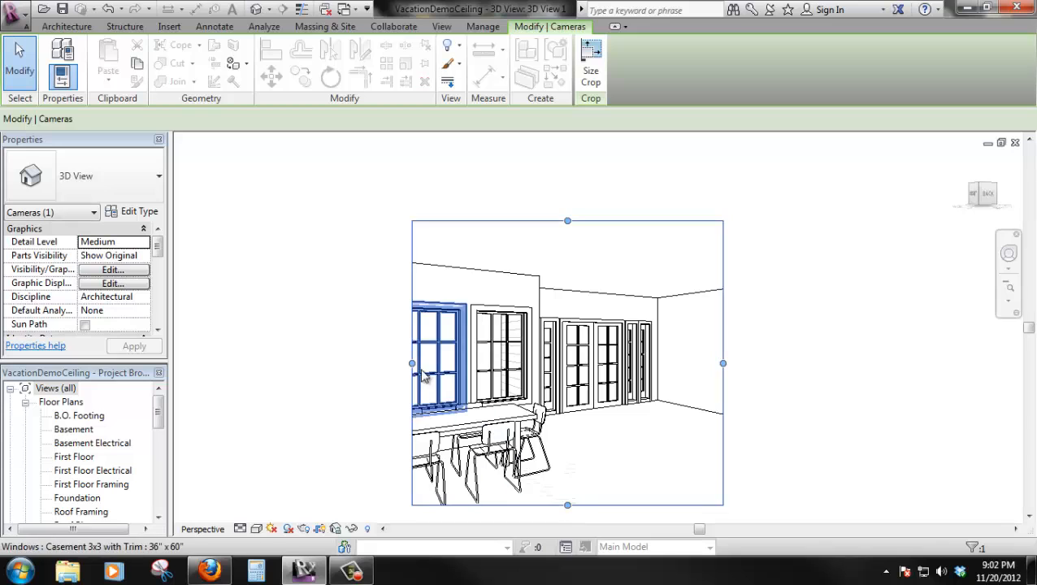
{"action": "left_click_drag", "start_coordinate": [412, 363], "coordinate": [372, 366]}
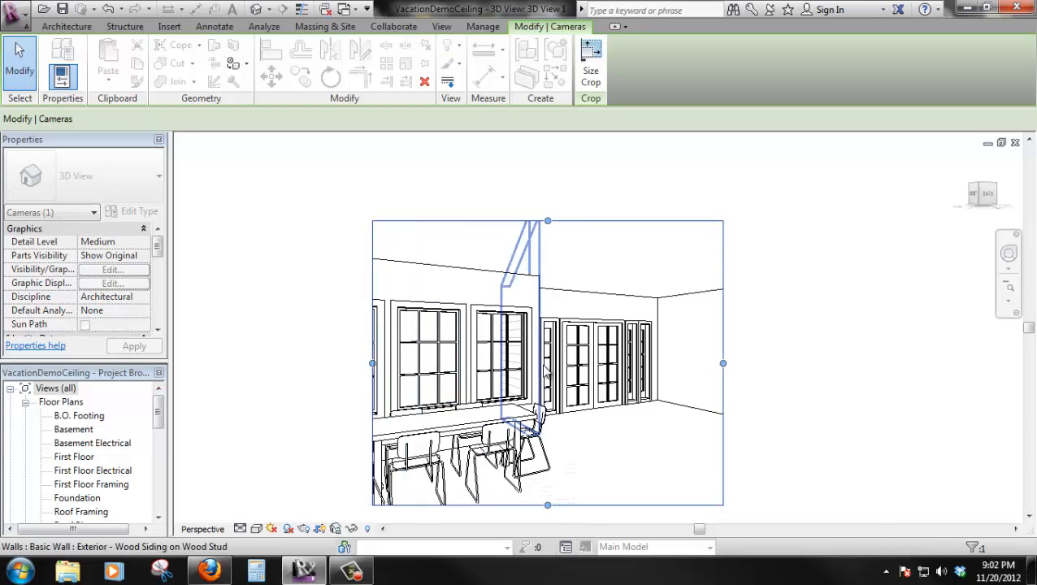
{"action": "left_click_drag", "start_coordinate": [724, 364], "coordinate": [774, 365]}
{"action": "left_click_drag", "start_coordinate": [571, 221], "coordinate": [570, 258]}
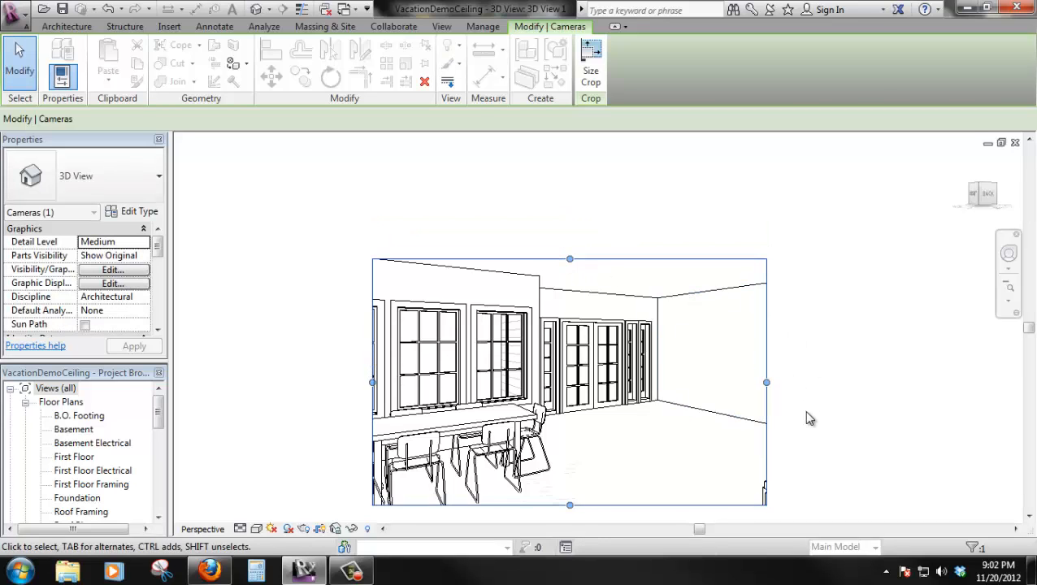
{"action": "middle_click_drag", "start_coordinate": [808, 419], "coordinate": [796, 328]}
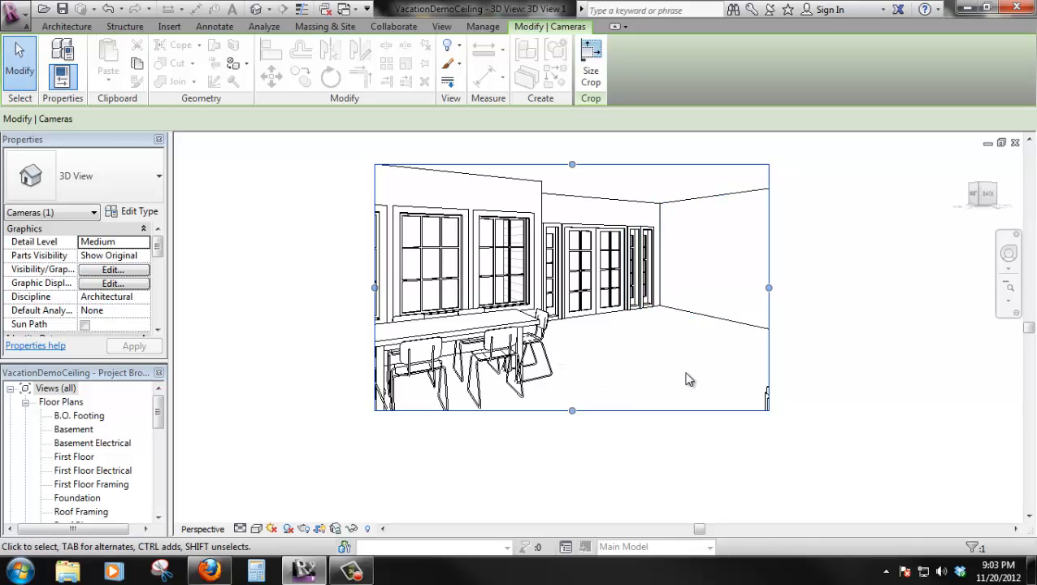
{"action": "left_click", "coordinate": [303, 340]}
{"action": "middle_click_drag", "start_coordinate": [494, 336], "coordinate": [490, 363]}
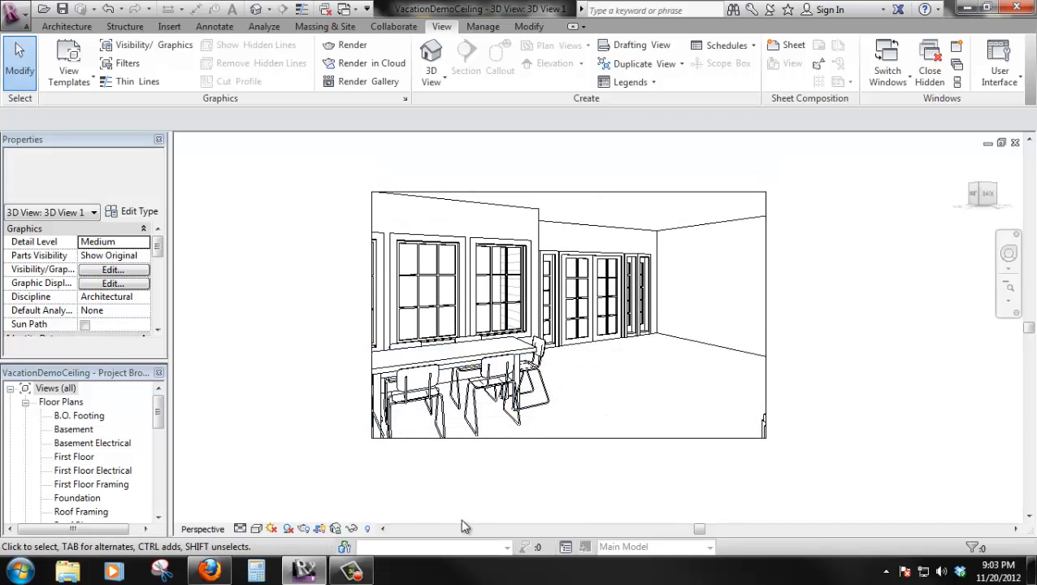
Open the rendering settings for the camera view and keep the quality at Draft
{"action": "left_click", "coordinate": [305, 529]}
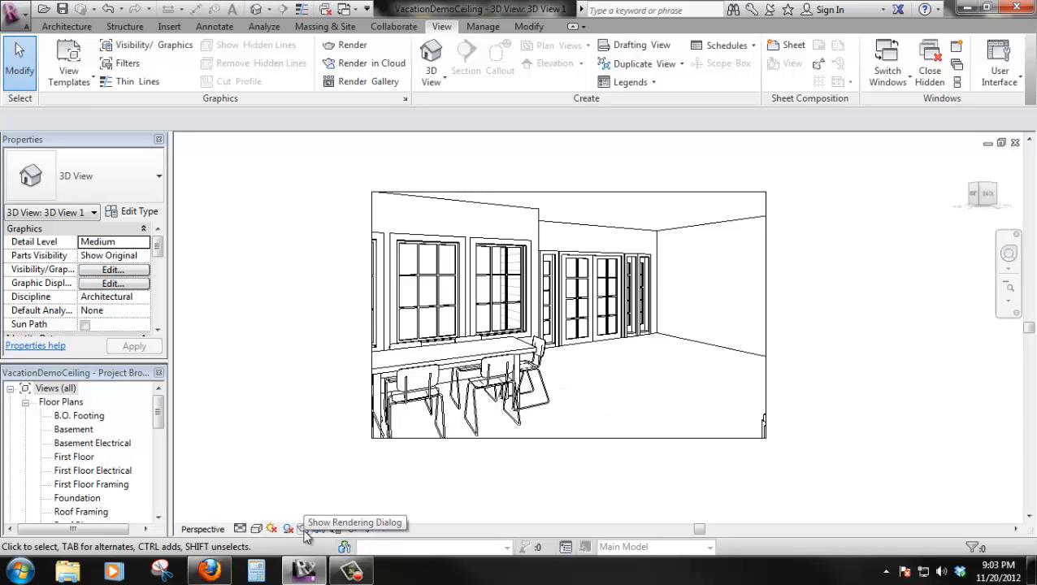
{"action": "left_click", "coordinate": [305, 529]}
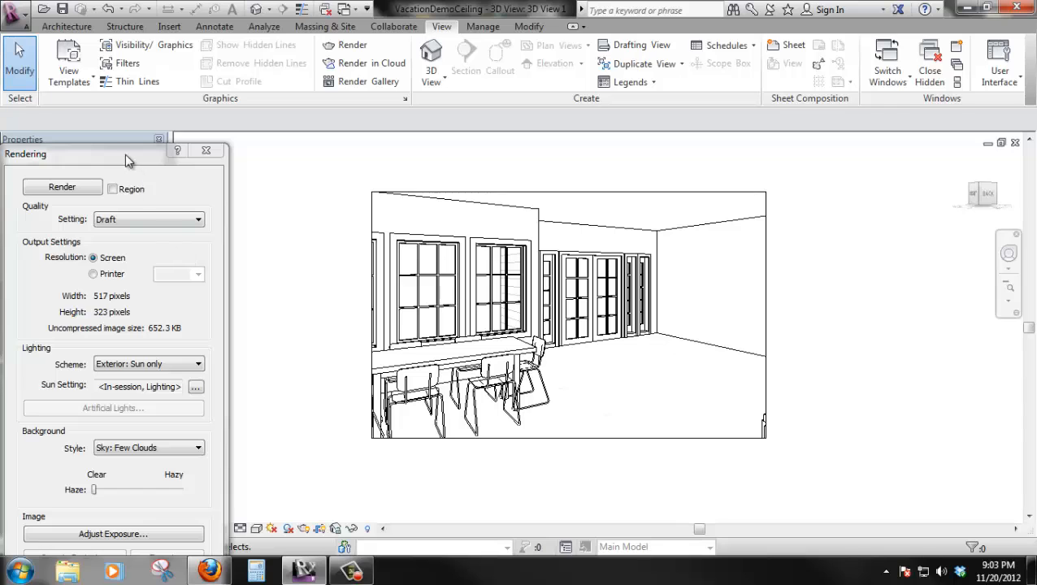
{"action": "left_click_drag", "start_coordinate": [125, 154], "coordinate": [174, 42]}
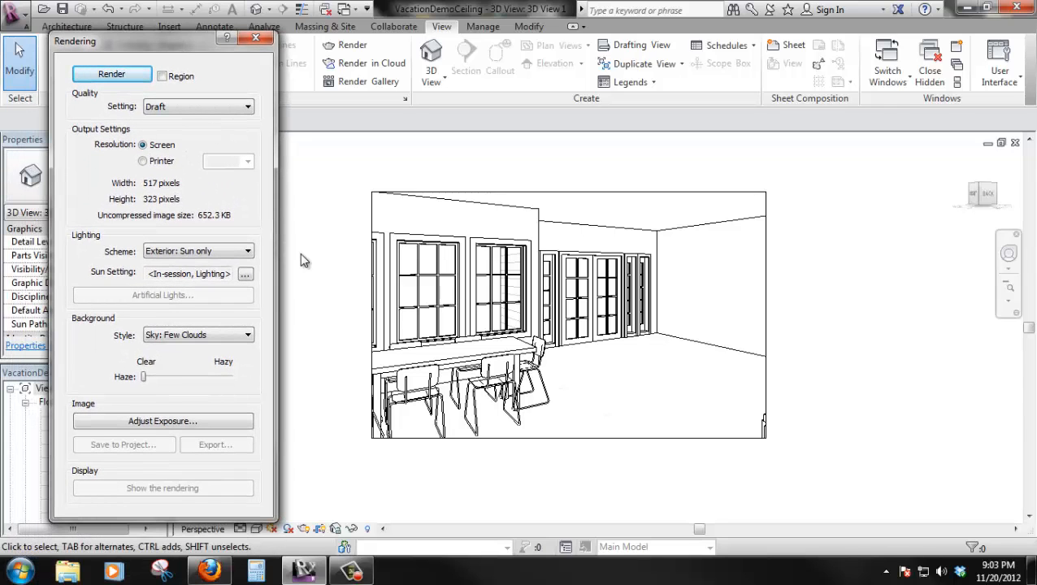
{"action": "left_click", "coordinate": [163, 114]}
{"action": "left_click", "coordinate": [163, 112]}
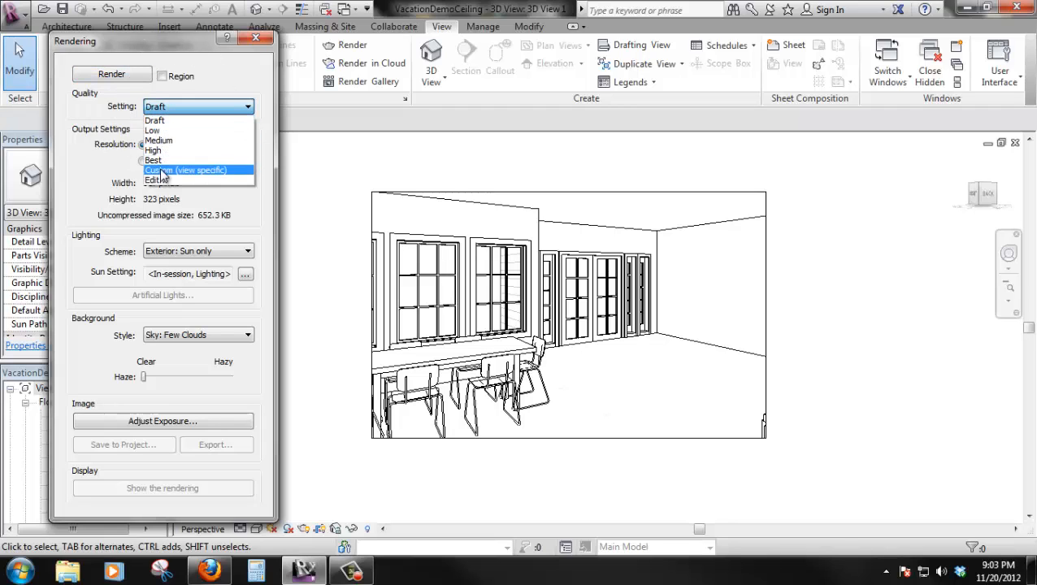
{"action": "left_click", "coordinate": [172, 112]}
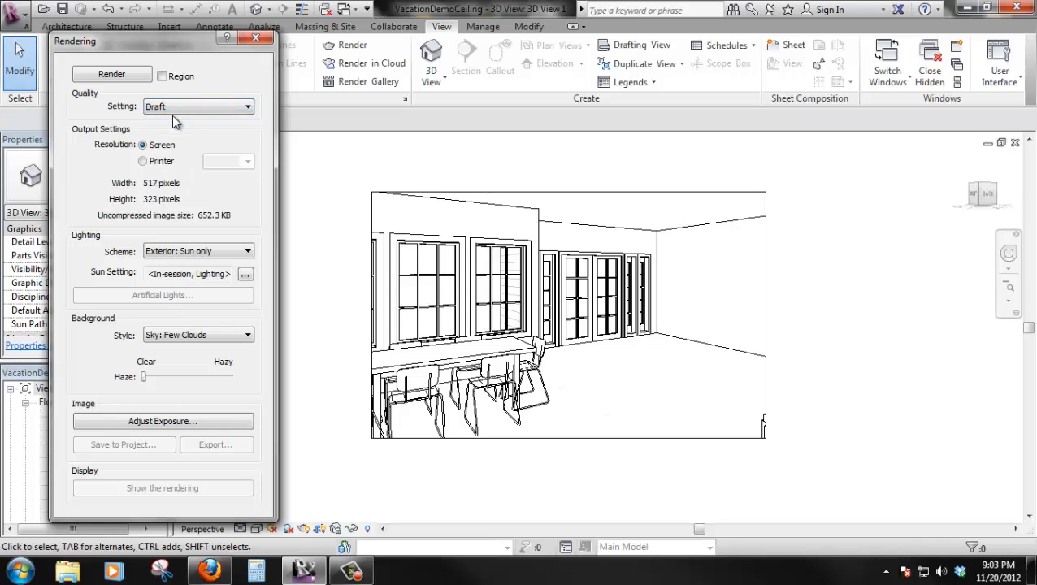
Set the lighting scheme to Interior: Sun only and render the camera view
{"action": "left_click", "coordinate": [211, 253]}
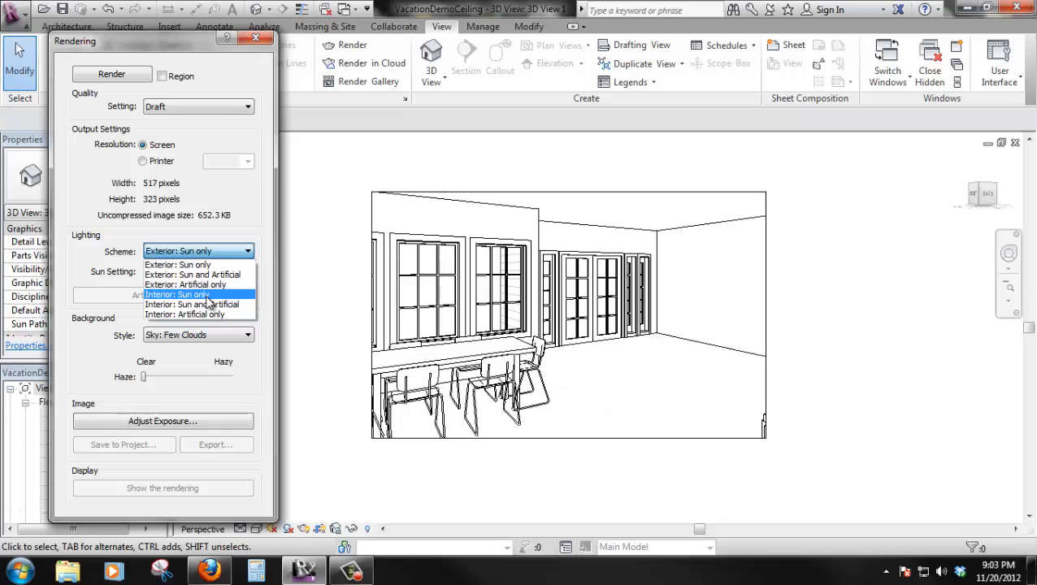
{"action": "left_click", "coordinate": [207, 295]}
{"action": "left_click", "coordinate": [112, 75]}
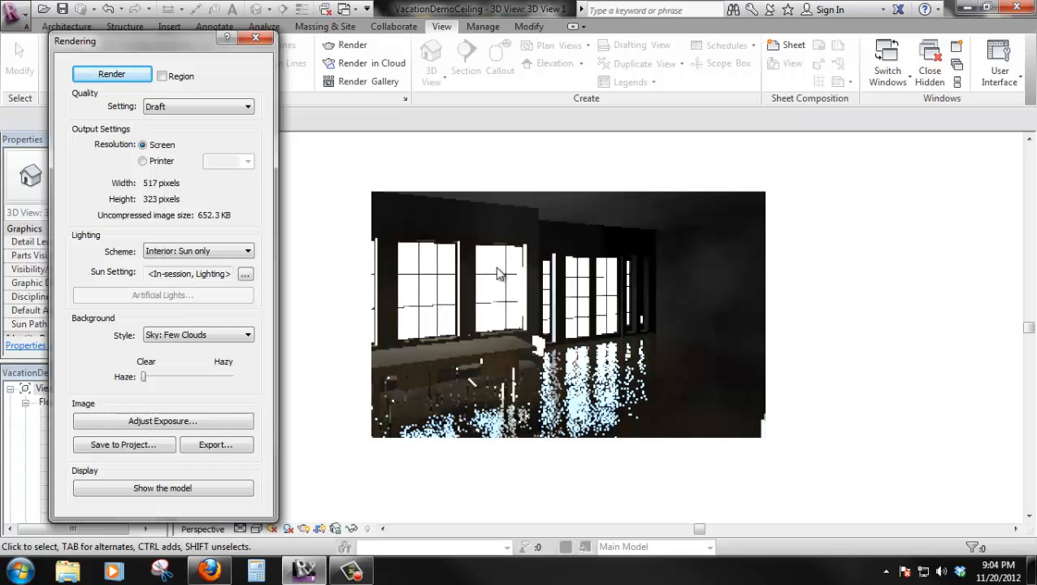
Change the rendering's lighting scheme to Interior: Artificial only and close the rendering settings
{"action": "left_click", "coordinate": [247, 251]}
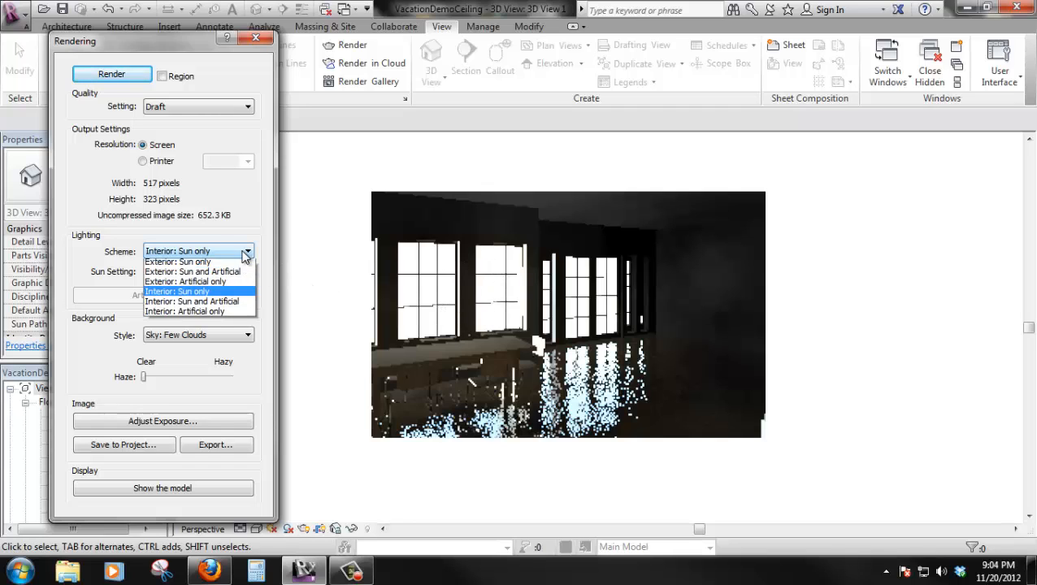
{"action": "left_click", "coordinate": [218, 315]}
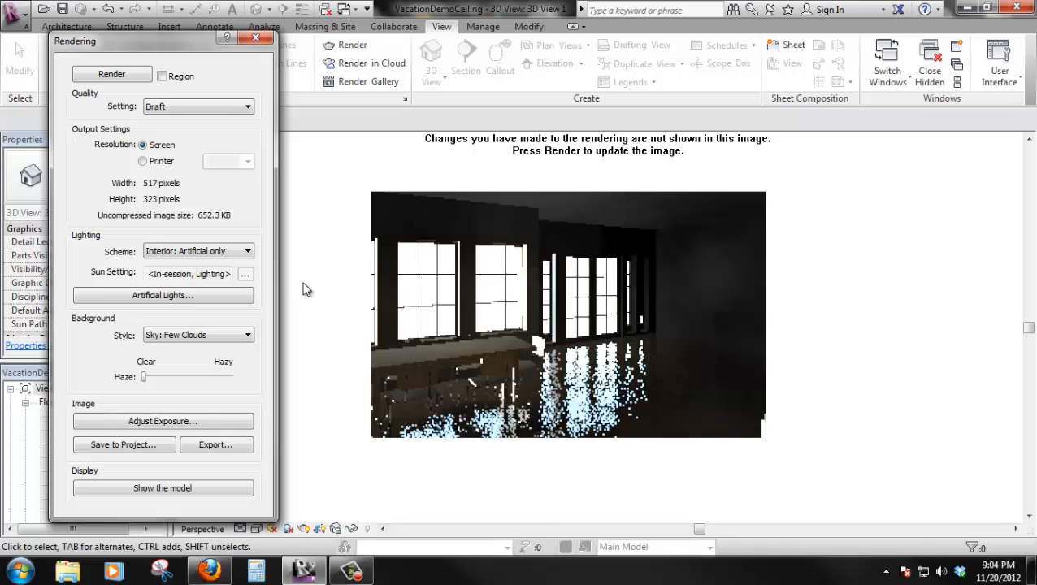
{"action": "left_click", "coordinate": [254, 40]}
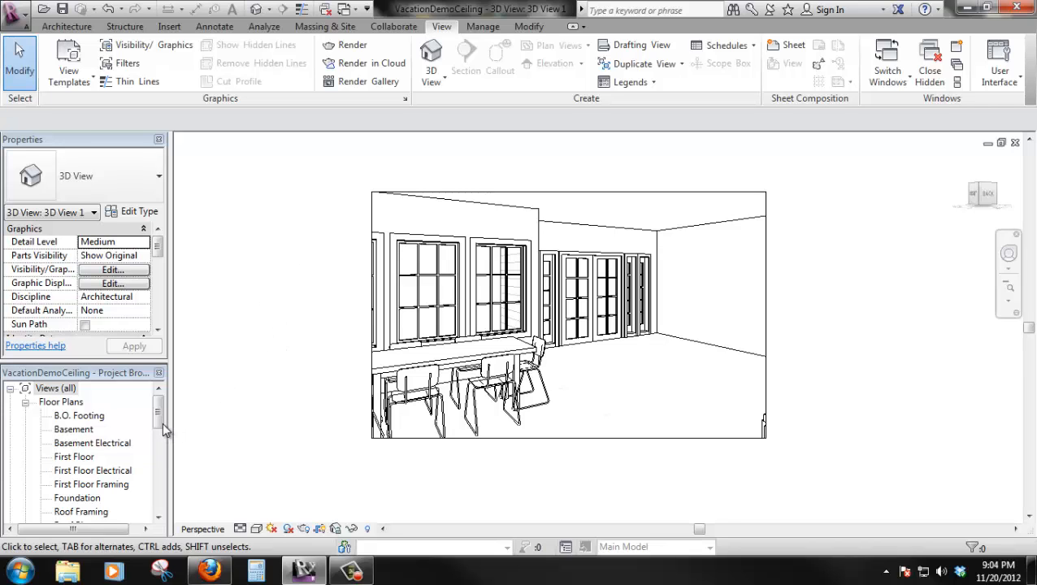
Open the default 3D view and temporarily hide the main roof over the house
{"action": "left_click", "coordinate": [255, 10]}
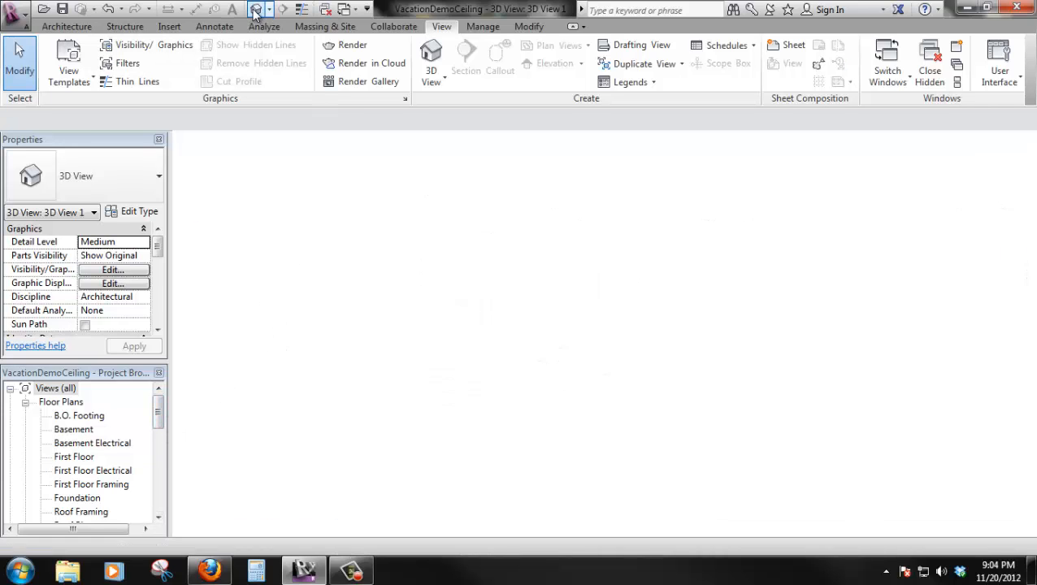
{"action": "left_click", "coordinate": [563, 279]}
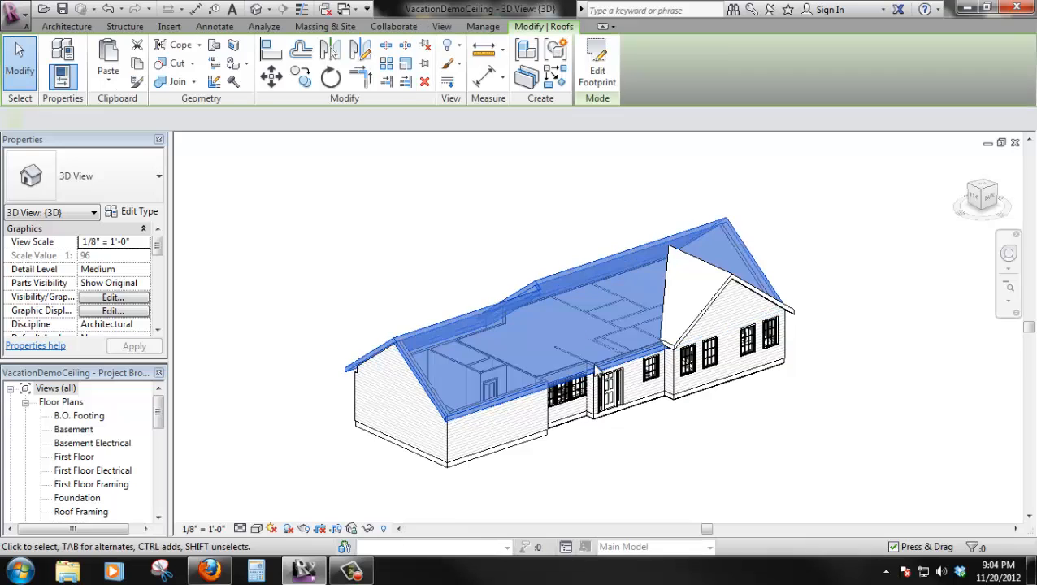
{"action": "left_click", "coordinate": [368, 528]}
{"action": "left_click", "coordinate": [428, 461]}
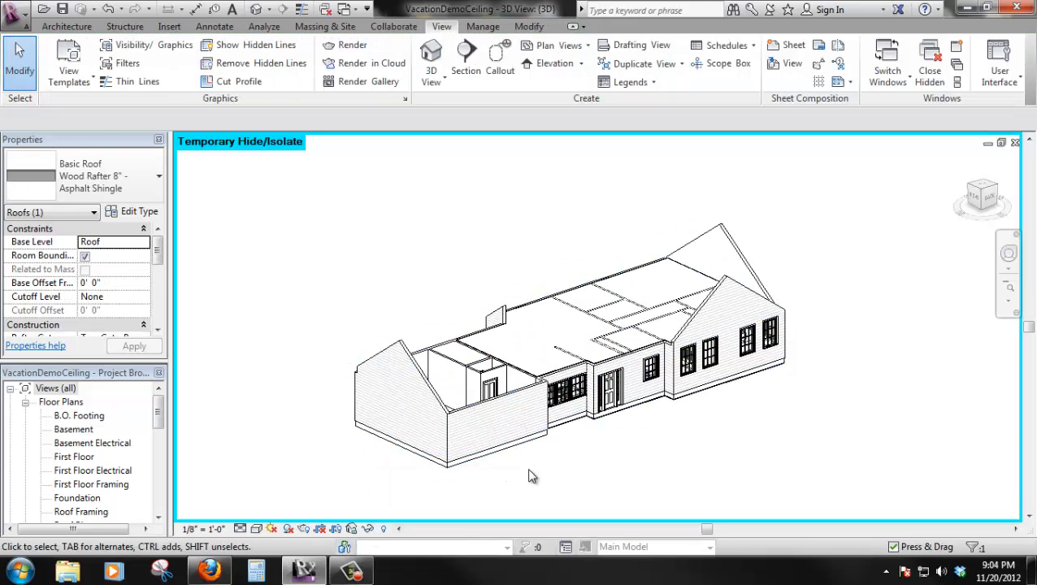
Orient the 3D view to the top and set its visual style to Wireframe
{"action": "left_click", "coordinate": [986, 190]}
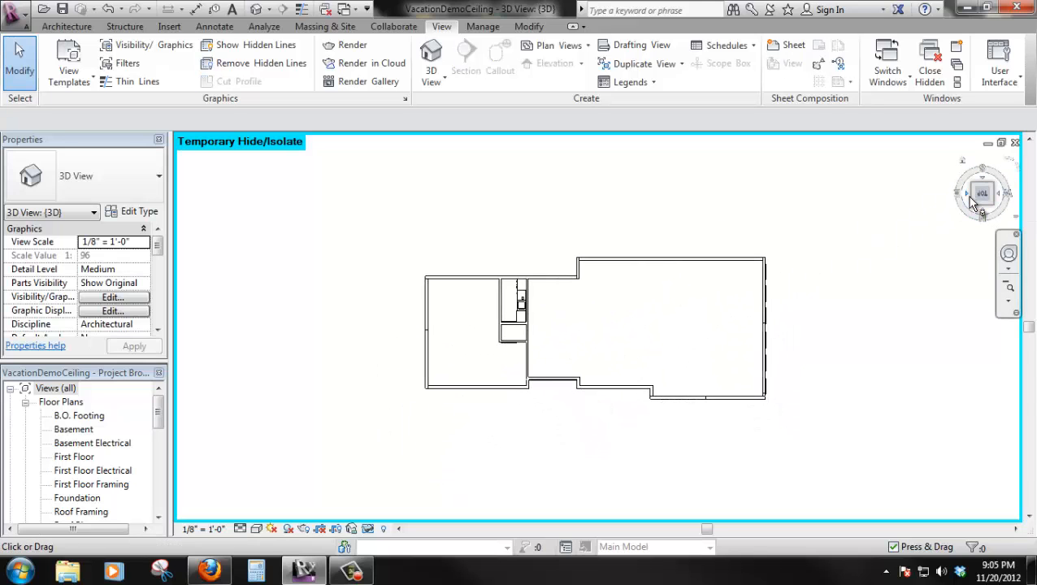
{"action": "left_click", "coordinate": [257, 529]}
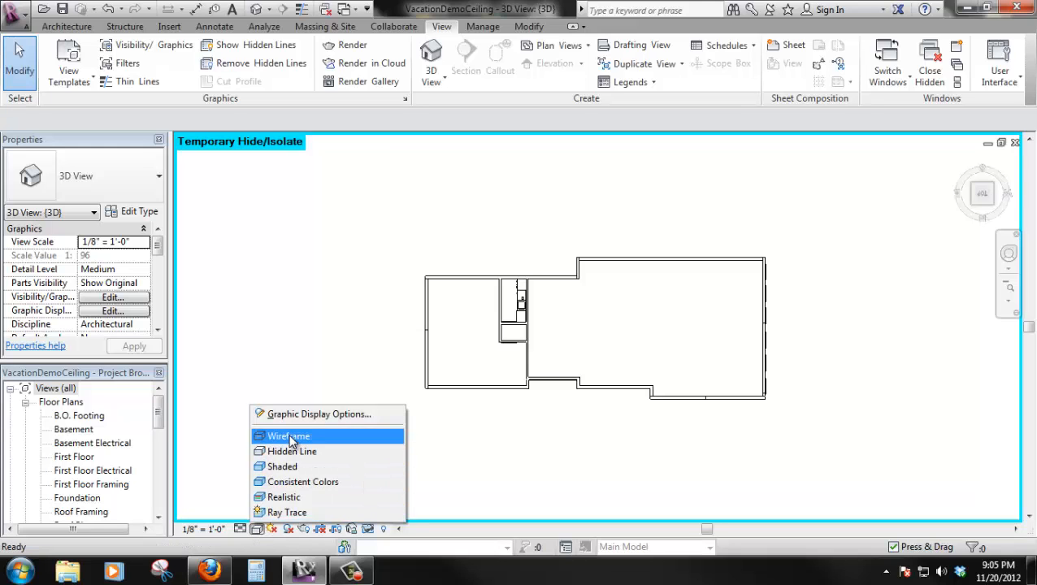
{"action": "left_click", "coordinate": [281, 436]}
{"action": "scroll", "coordinate": [724, 321], "scroll_direction": "up", "scroll_amount": 4}
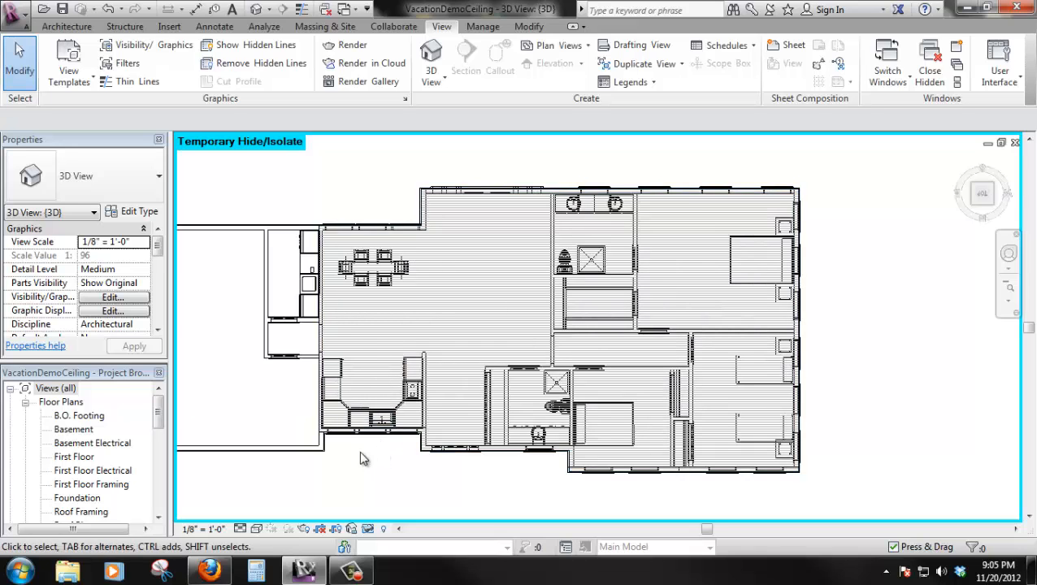
Place a Downlight - Recessed Can, 6" Incandescent - 120V, in the kitchen ceiling just inside the end of the refrigerator-side counter run
{"action": "left_click", "coordinate": [67, 26]}
{"action": "left_click", "coordinate": [173, 53]}
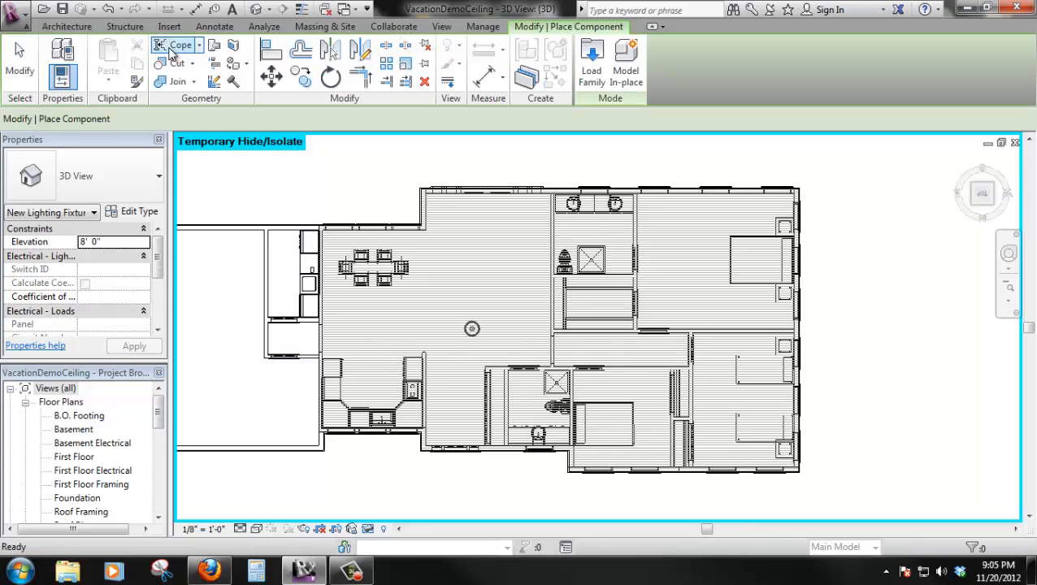
{"action": "left_click", "coordinate": [147, 184]}
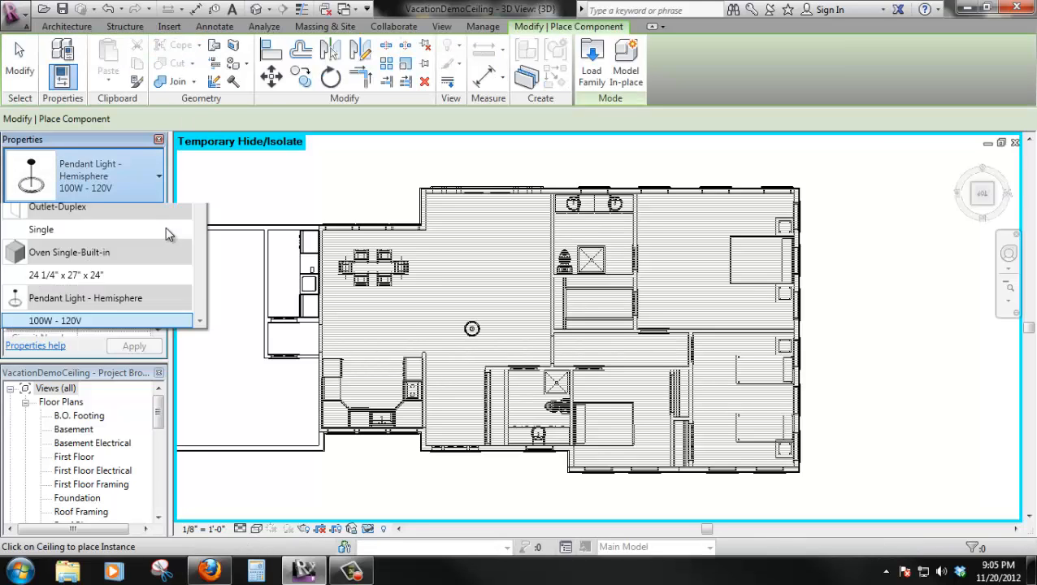
{"action": "mouse_move", "coordinate": [201, 318]}
{"action": "left_mouse_down"}
{"action": "mouse_move", "coordinate": [210, 225]}
{"action": "mouse_move", "coordinate": [215, 303]}
{"action": "left_mouse_up"}
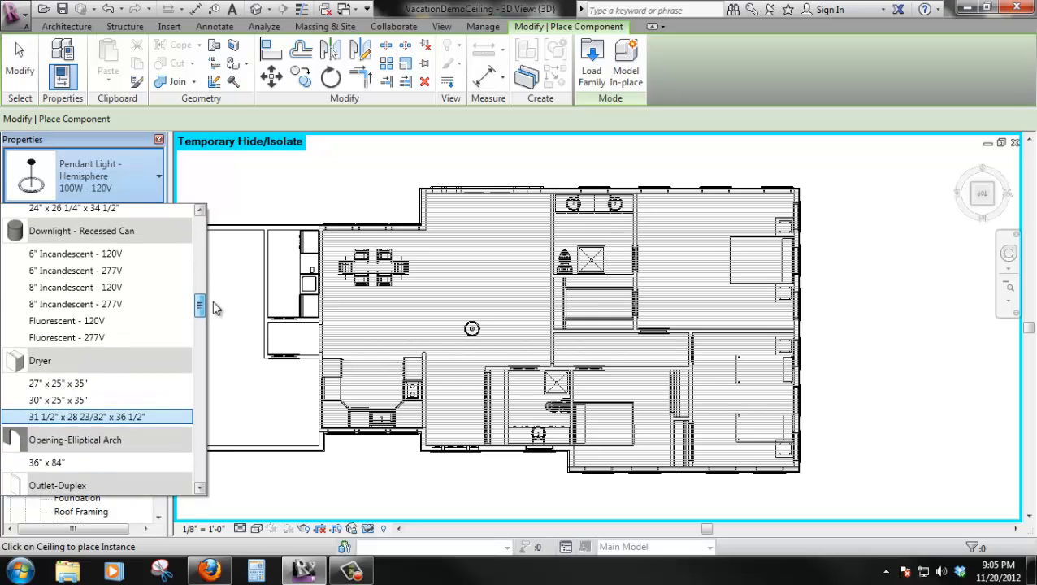
{"action": "left_click", "coordinate": [132, 259]}
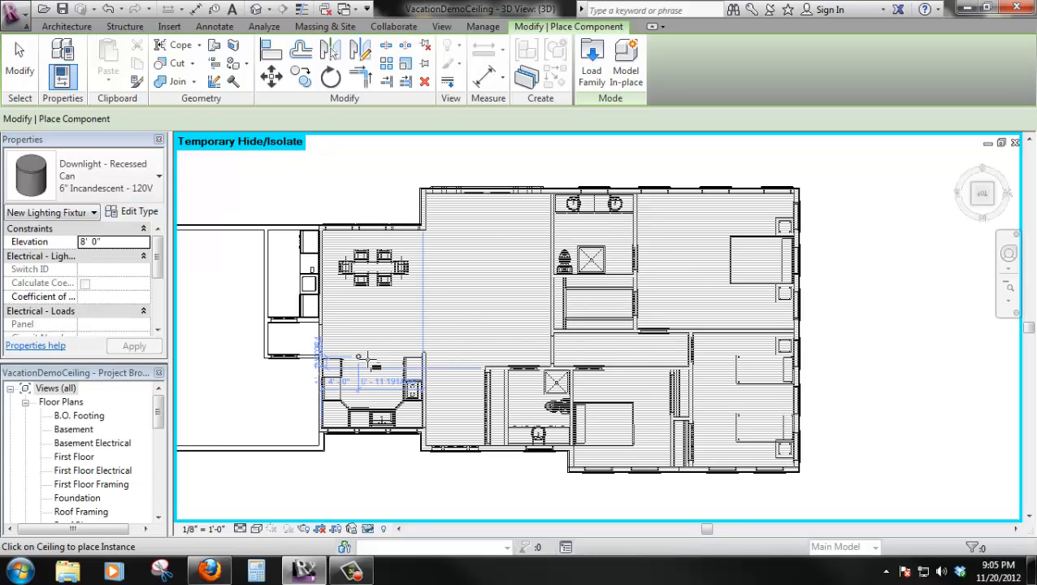
{"action": "scroll", "coordinate": [355, 378], "scroll_direction": "up", "scroll_amount": 2}
{"action": "scroll", "coordinate": [356, 382], "scroll_direction": "up", "scroll_amount": 2}
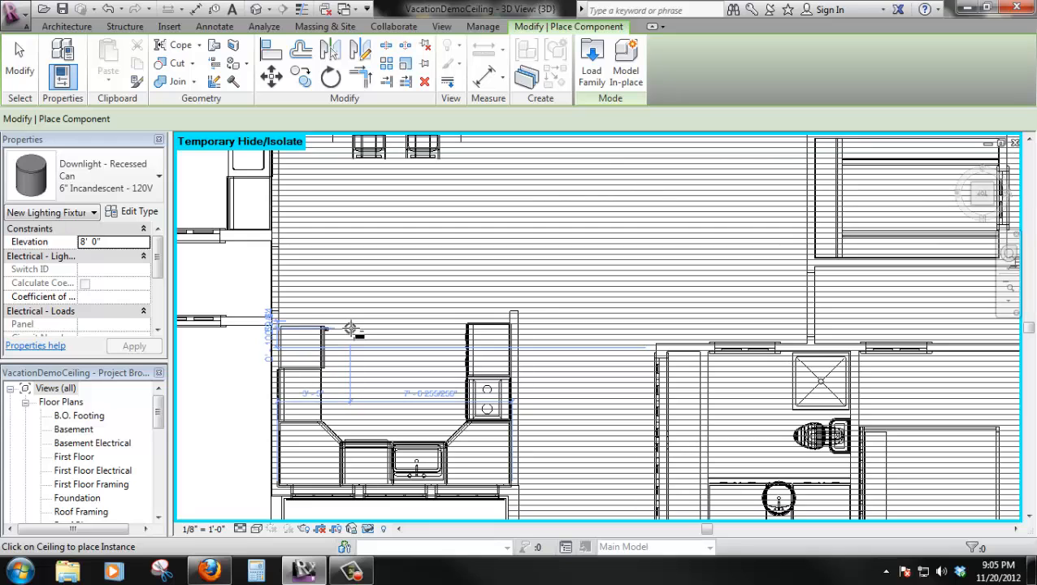
{"action": "left_click", "coordinate": [349, 329]}
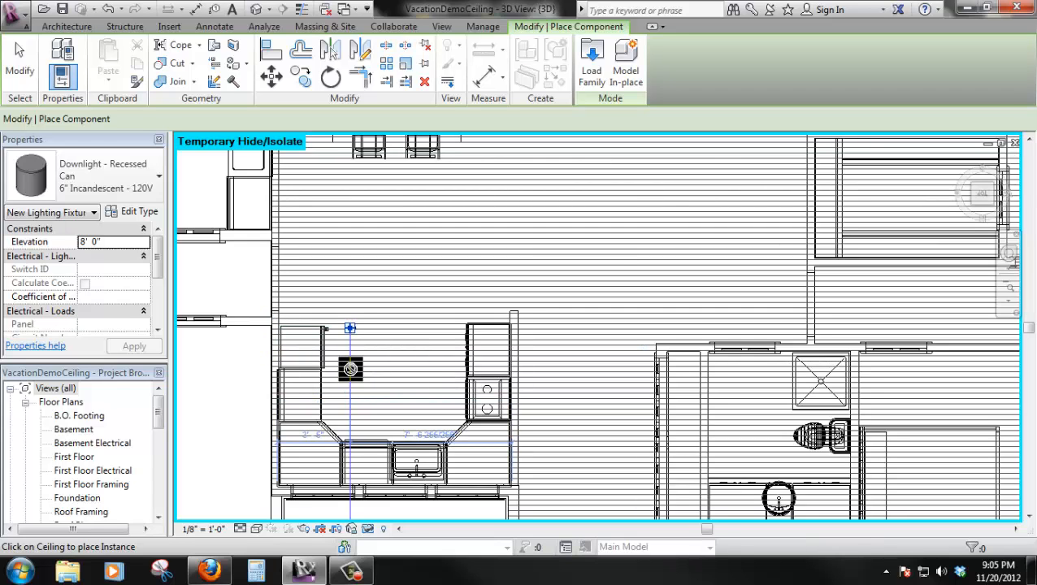
Place five more recessed downlights in the kitchen ceiling, completing two parallel rows of three between the counter runs
{"action": "left_click", "coordinate": [350, 369]}
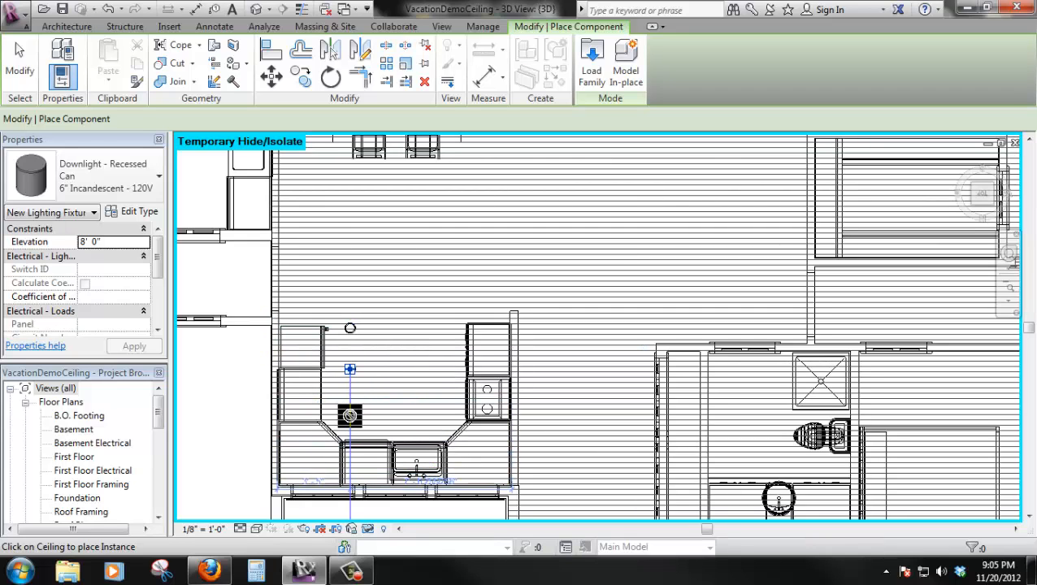
{"action": "left_click", "coordinate": [350, 417]}
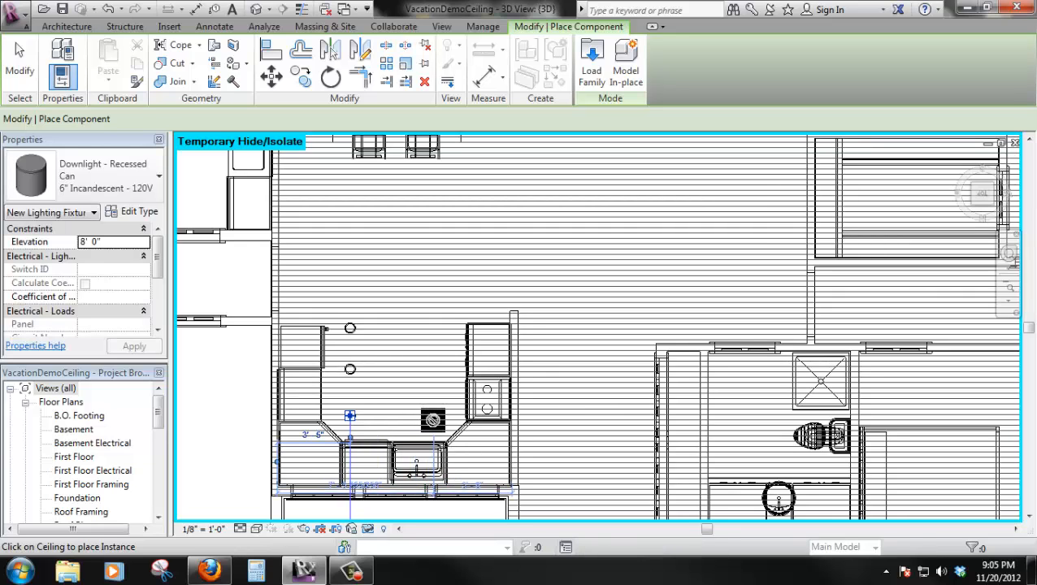
{"action": "left_click", "coordinate": [434, 416]}
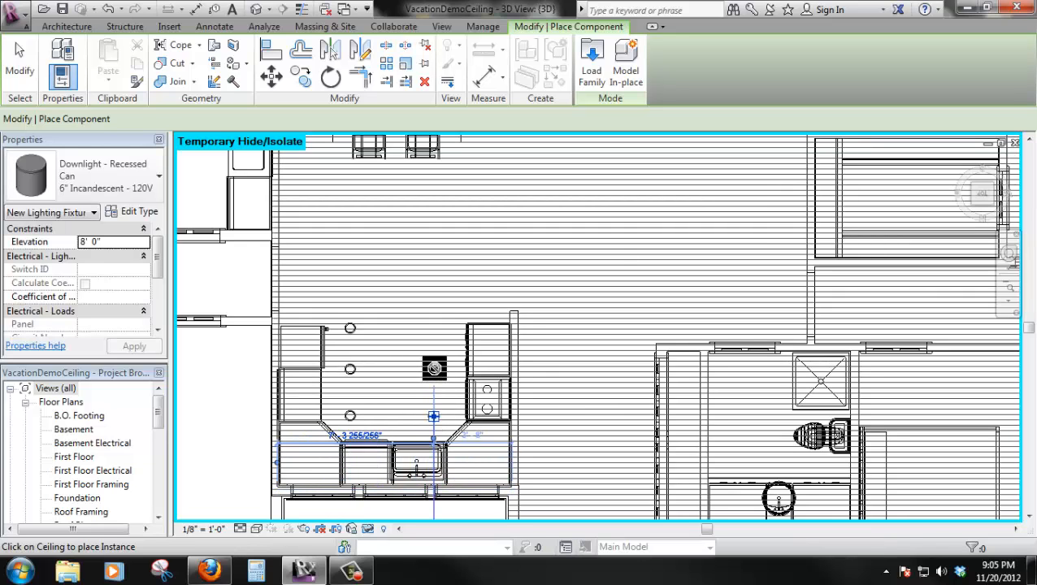
{"action": "left_click", "coordinate": [433, 369]}
{"action": "left_click", "coordinate": [435, 329]}
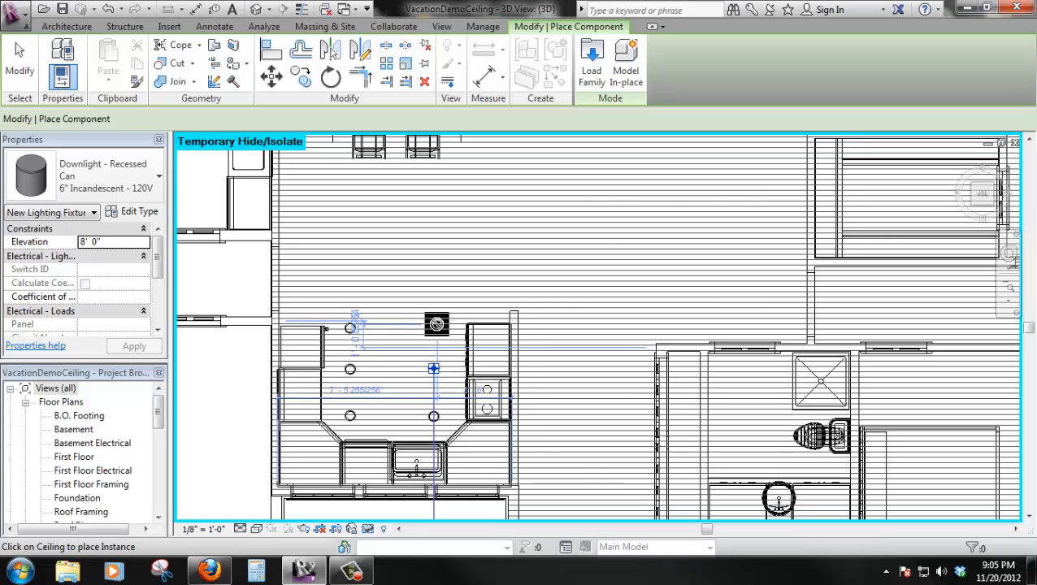
Place three recessed downlights in a line above the dining table, one near each end and one at the middle
{"action": "scroll", "coordinate": [427, 374], "scroll_direction": "down", "scroll_amount": 2}
{"action": "scroll", "coordinate": [427, 376], "scroll_direction": "down", "scroll_amount": 3}
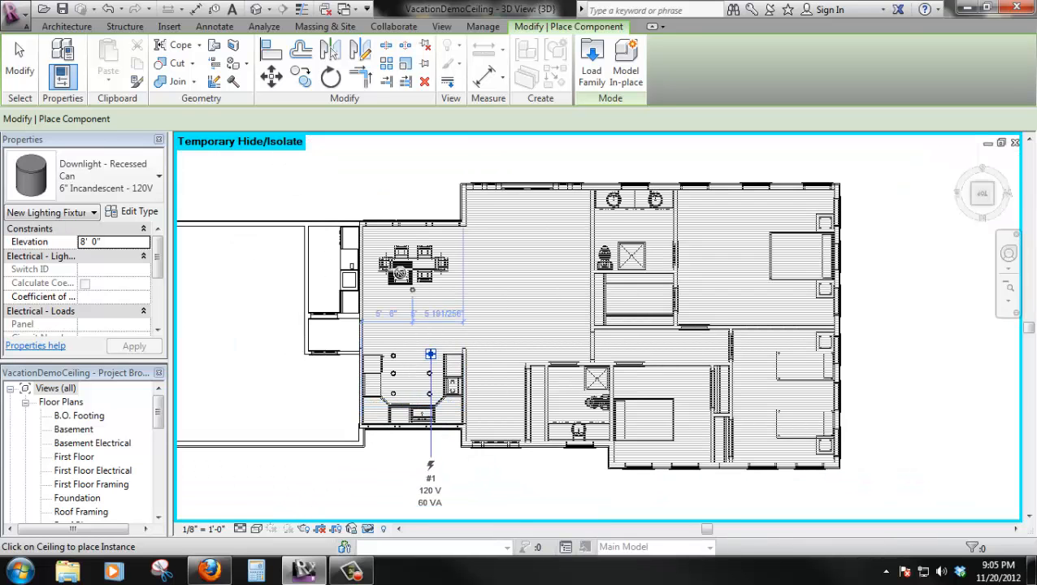
{"action": "scroll", "coordinate": [394, 258], "scroll_direction": "up", "scroll_amount": 4}
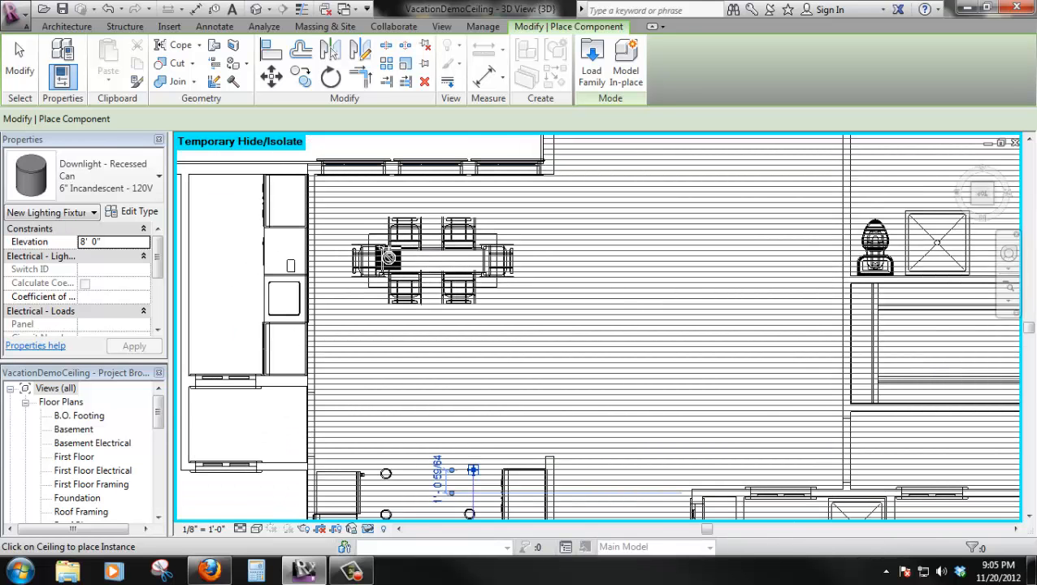
{"action": "left_click", "coordinate": [389, 258]}
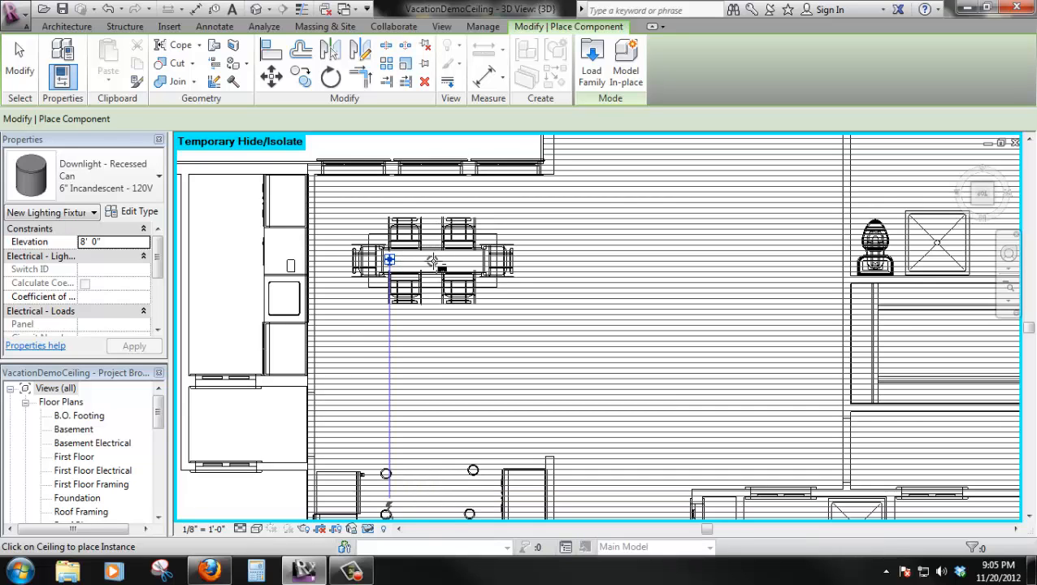
{"action": "left_click", "coordinate": [468, 260]}
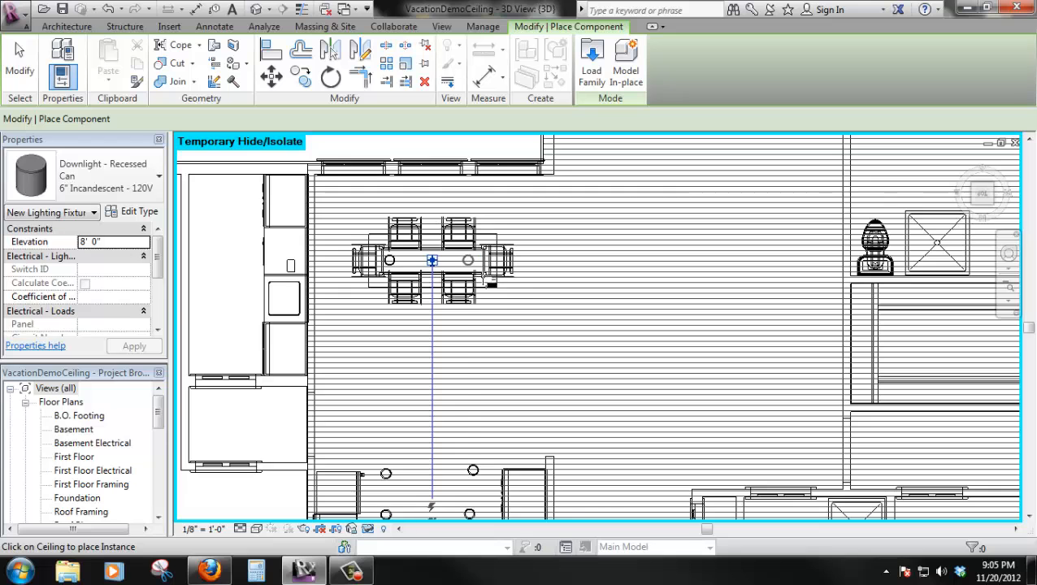
Place a row of four recessed downlights down the living area ceiling, about 2' 8" in from the wall jog beside the dining area
{"action": "scroll", "coordinate": [514, 385], "scroll_direction": "down", "scroll_amount": 4}
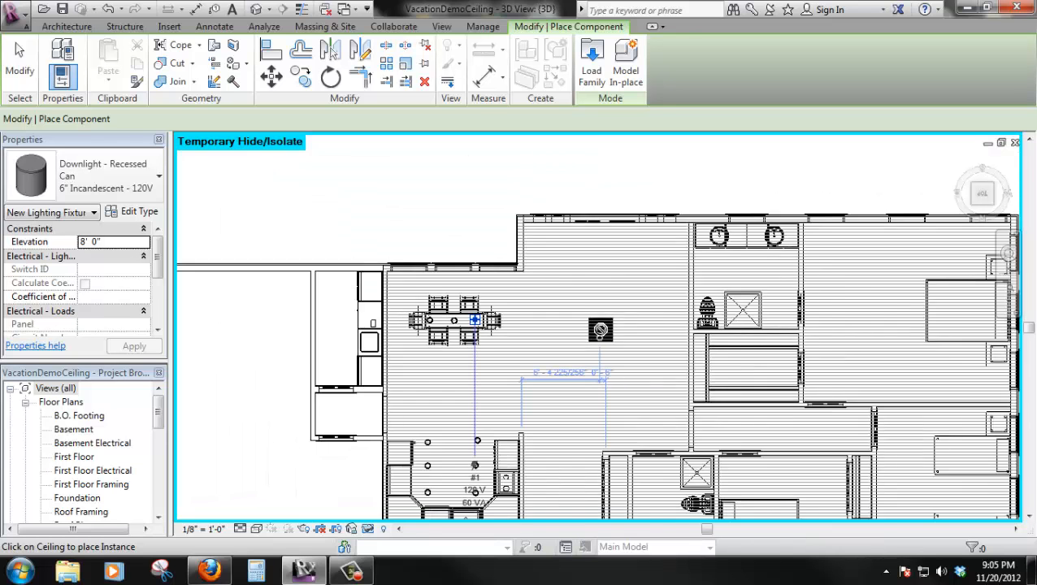
{"action": "scroll", "coordinate": [600, 329], "scroll_direction": "up", "scroll_amount": 2}
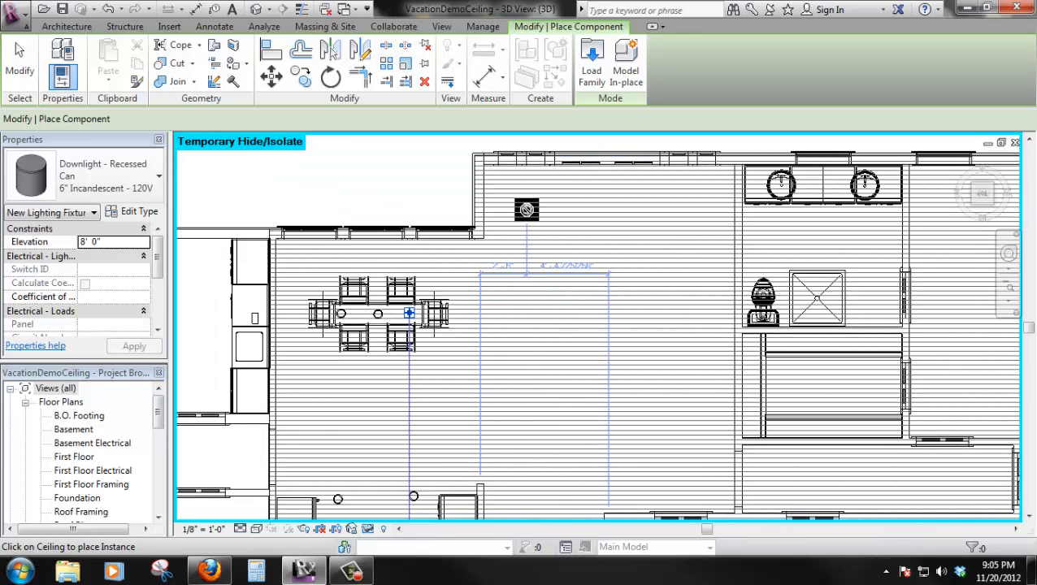
{"action": "left_click", "coordinate": [526, 209]}
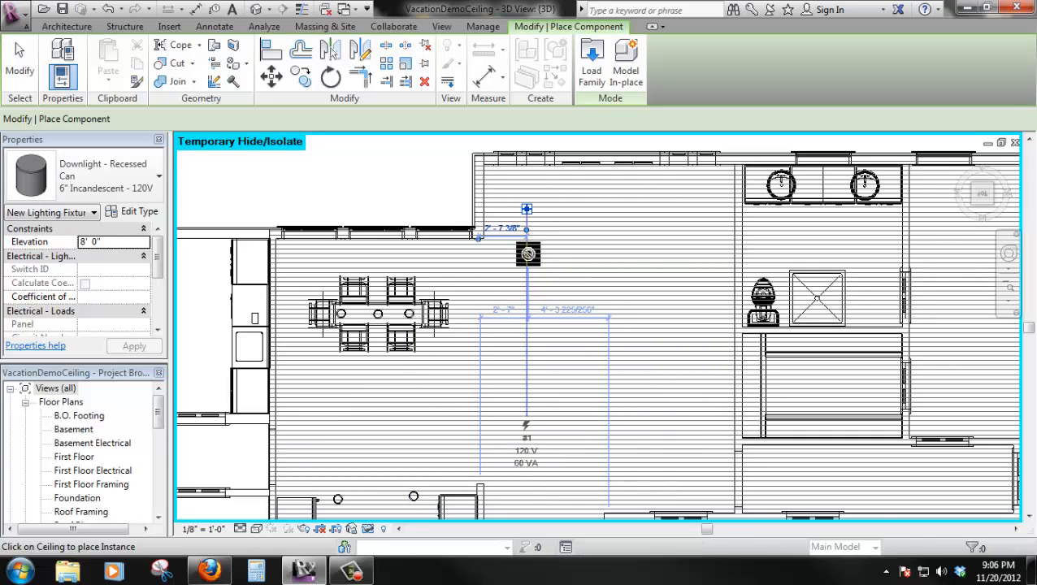
{"action": "left_click", "coordinate": [528, 254]}
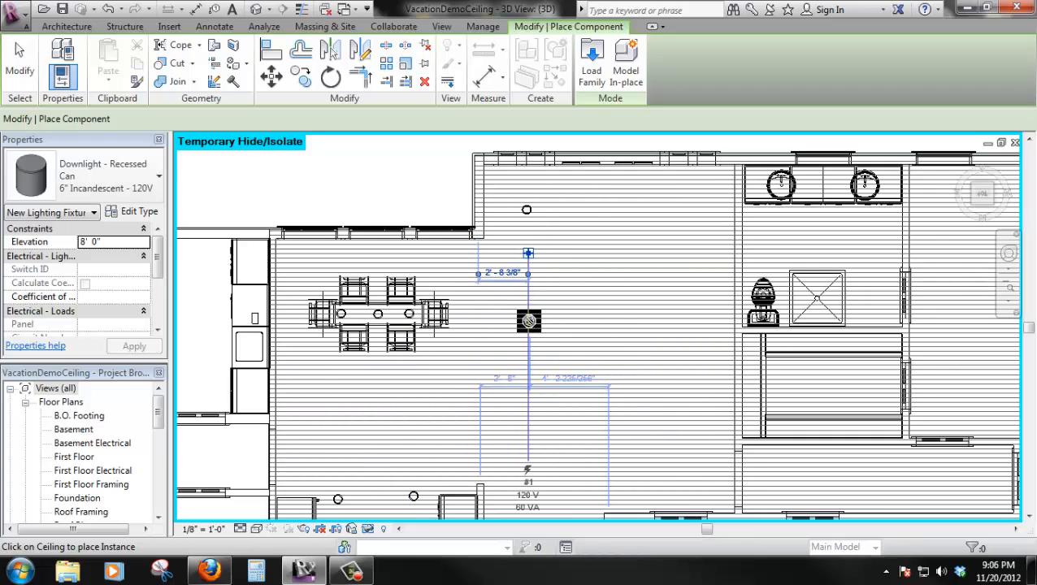
{"action": "left_click", "coordinate": [529, 320]}
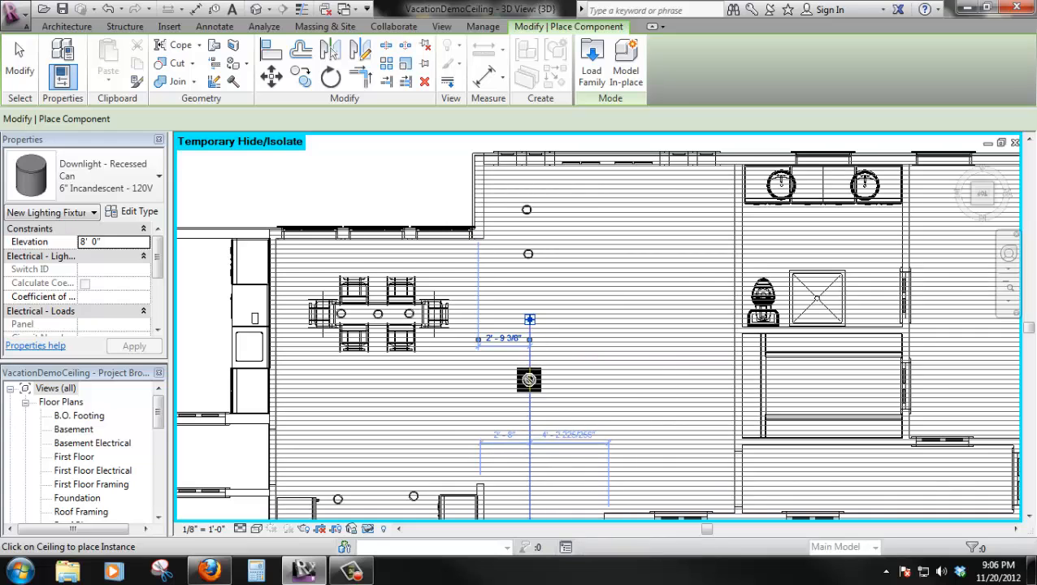
{"action": "left_click", "coordinate": [529, 381]}
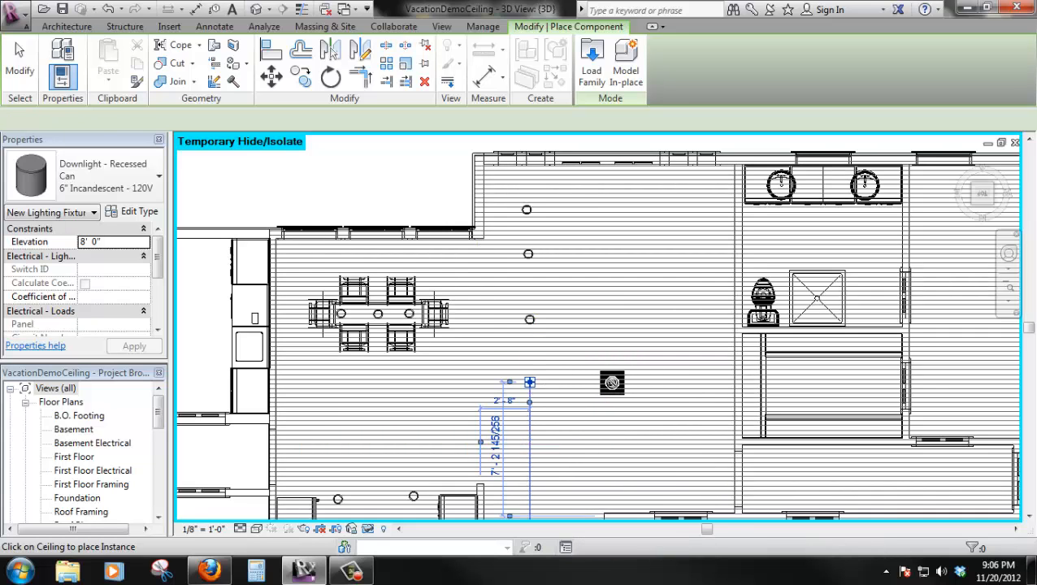
Place a second parallel row of four living area downlights about 7' from the wall jog, level with the first row's lights
{"action": "left_click", "coordinate": [614, 382]}
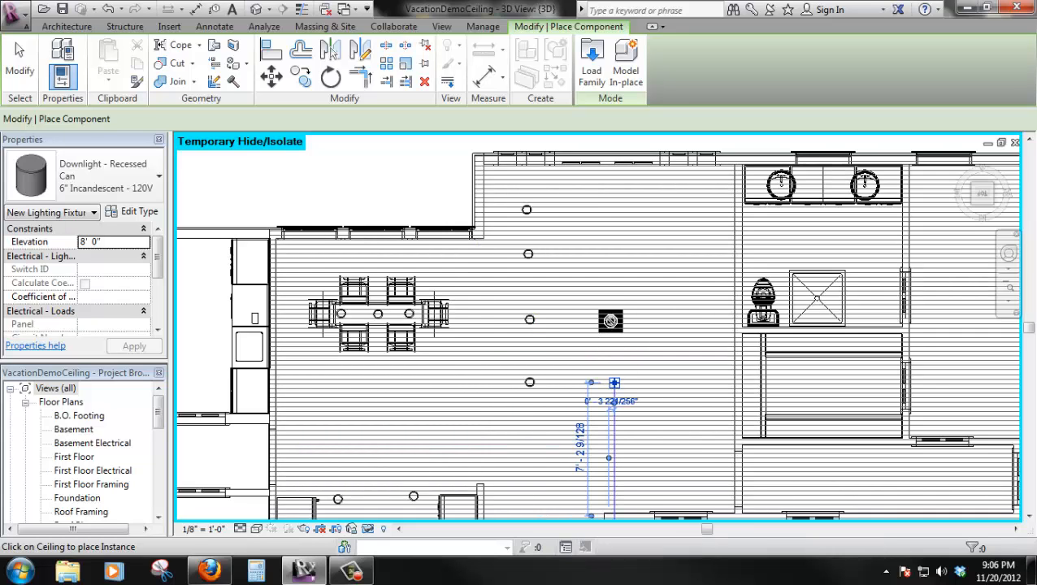
{"action": "left_click", "coordinate": [611, 319]}
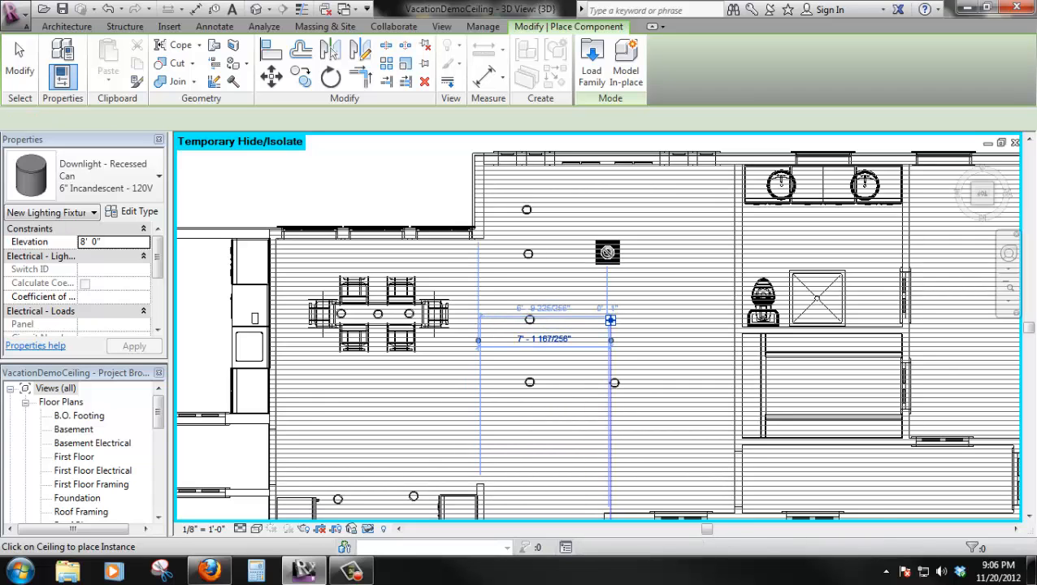
{"action": "left_click", "coordinate": [608, 251]}
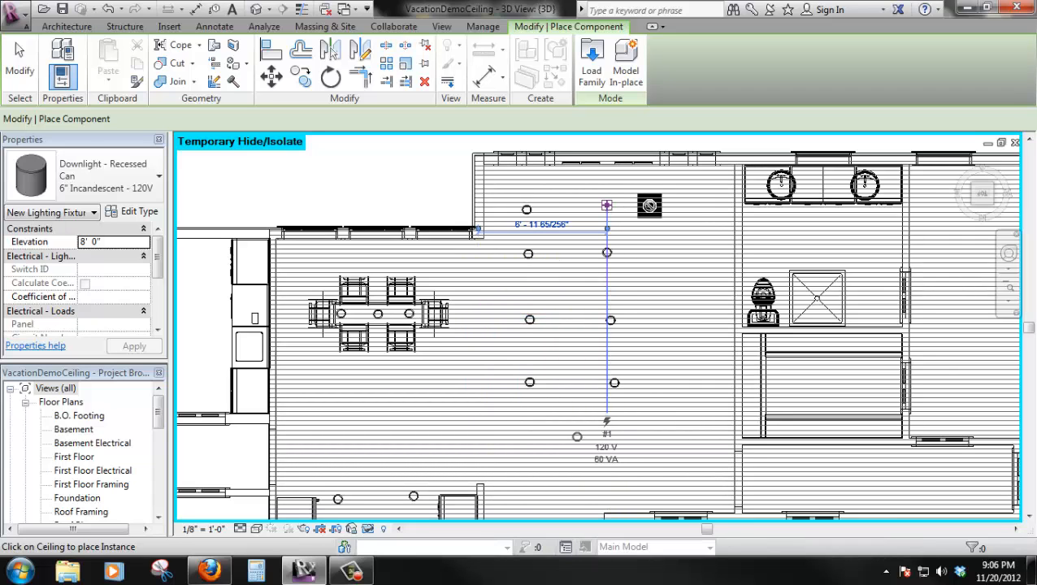
{"action": "left_click", "coordinate": [606, 205]}
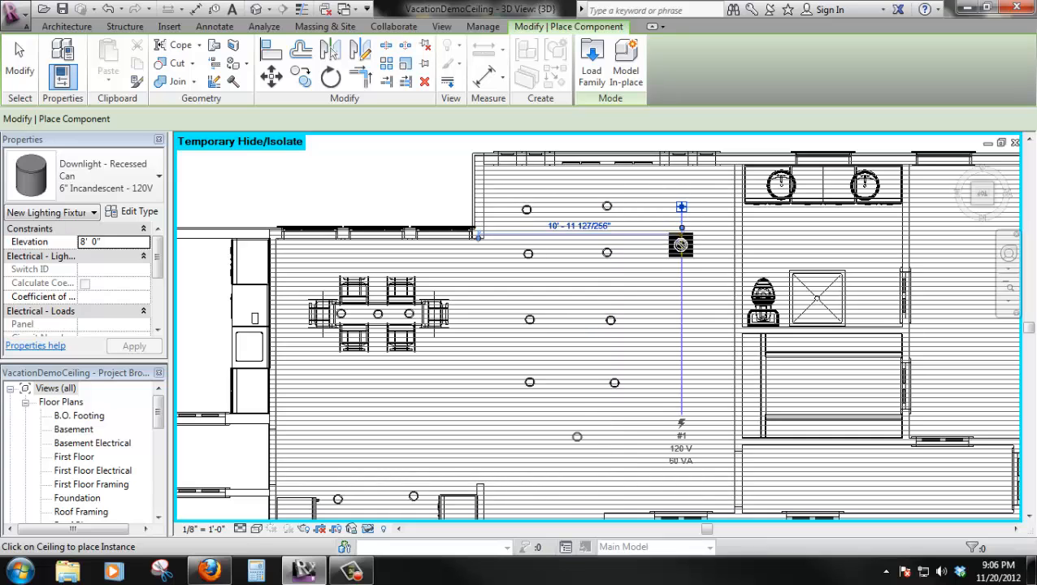
Place a third parallel row of four living area downlights about 10' 11" from the wall jog, toward the bathroom wall
{"action": "left_click", "coordinate": [681, 208]}
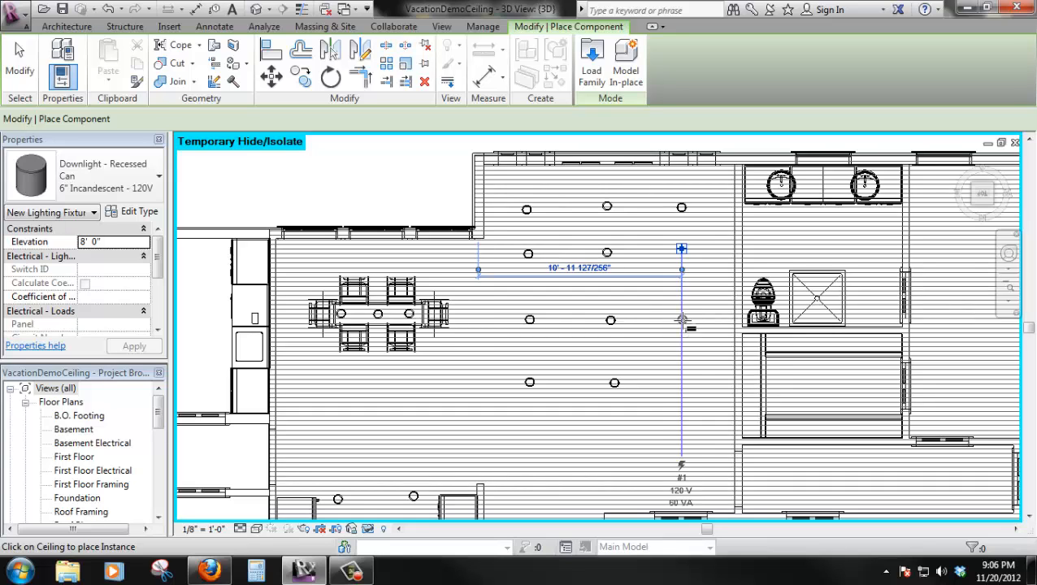
{"action": "left_click", "coordinate": [681, 249]}
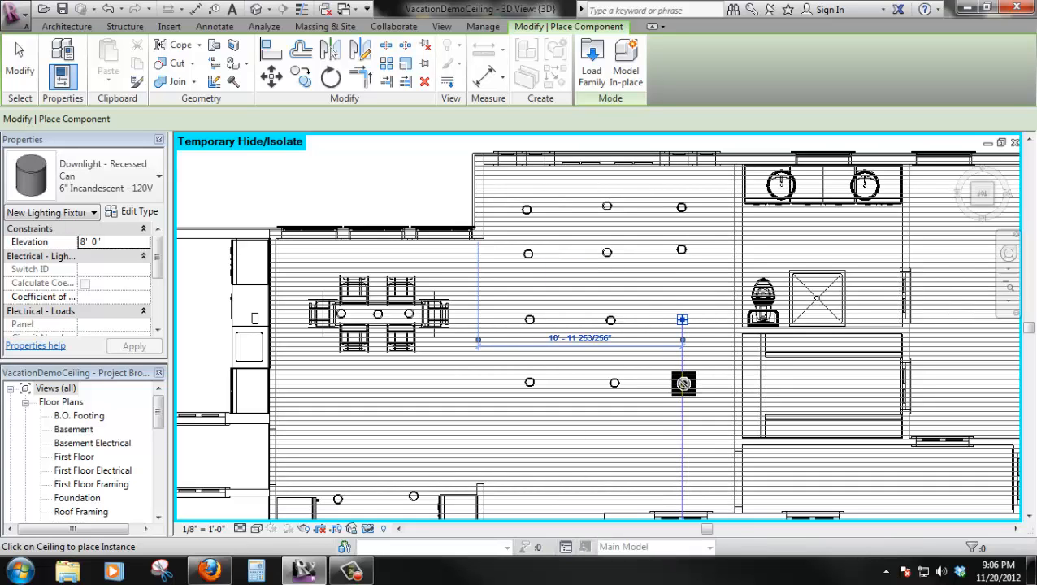
{"action": "left_click", "coordinate": [682, 320]}
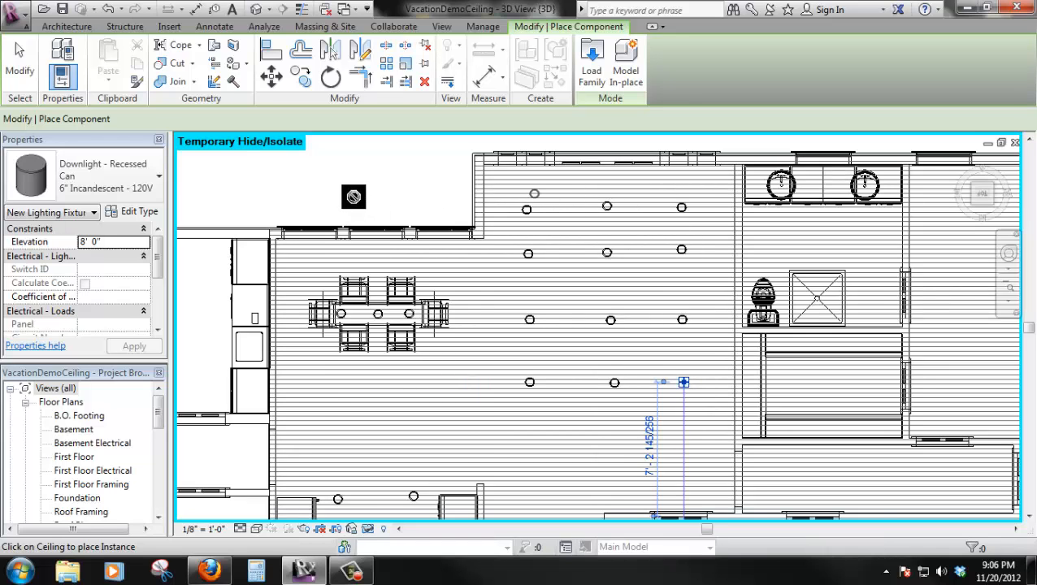
{"action": "scroll", "coordinate": [584, 372], "scroll_direction": "down", "scroll_amount": 2}
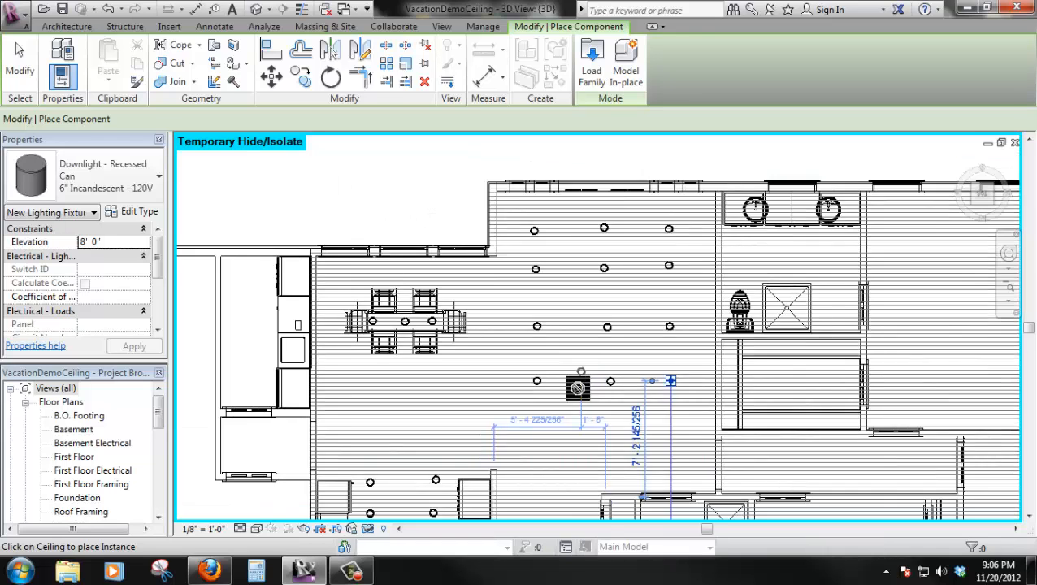
{"action": "left_click", "coordinate": [397, 405]}
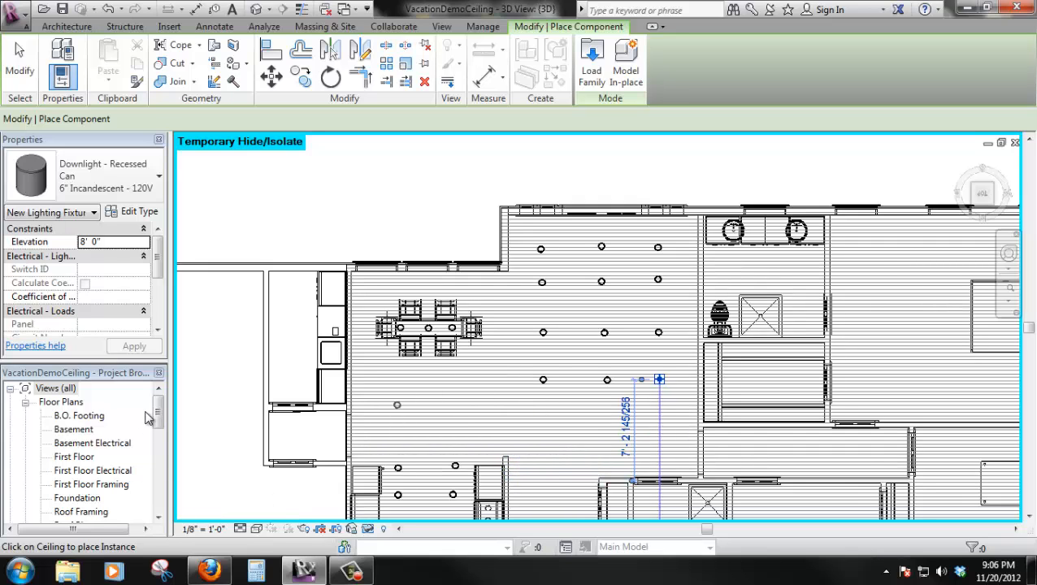
Open the 3D View 1 camera view and render it at Draft quality with the Interior: Artificial only lighting scheme
{"action": "left_click_drag", "start_coordinate": [159, 411], "coordinate": [159, 459]}
{"action": "left_click", "coordinate": [80, 471]}
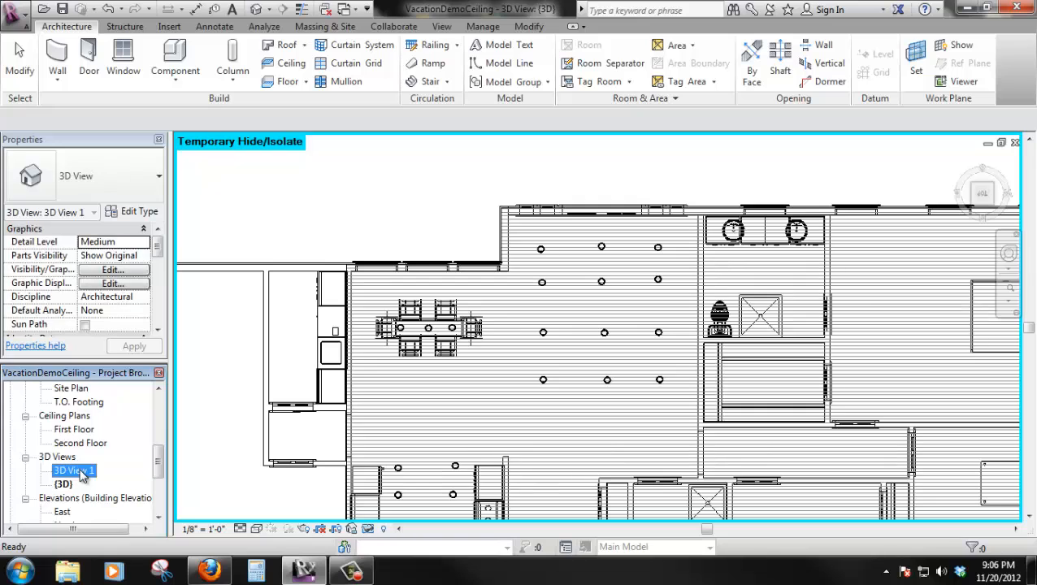
{"action": "double_click", "coordinate": [80, 471]}
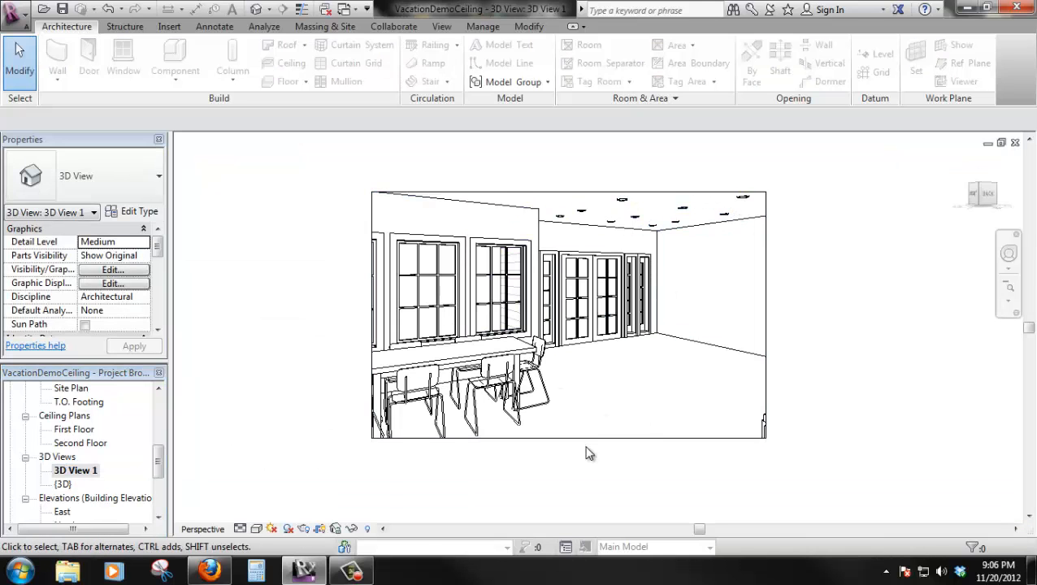
{"action": "left_click", "coordinate": [308, 528]}
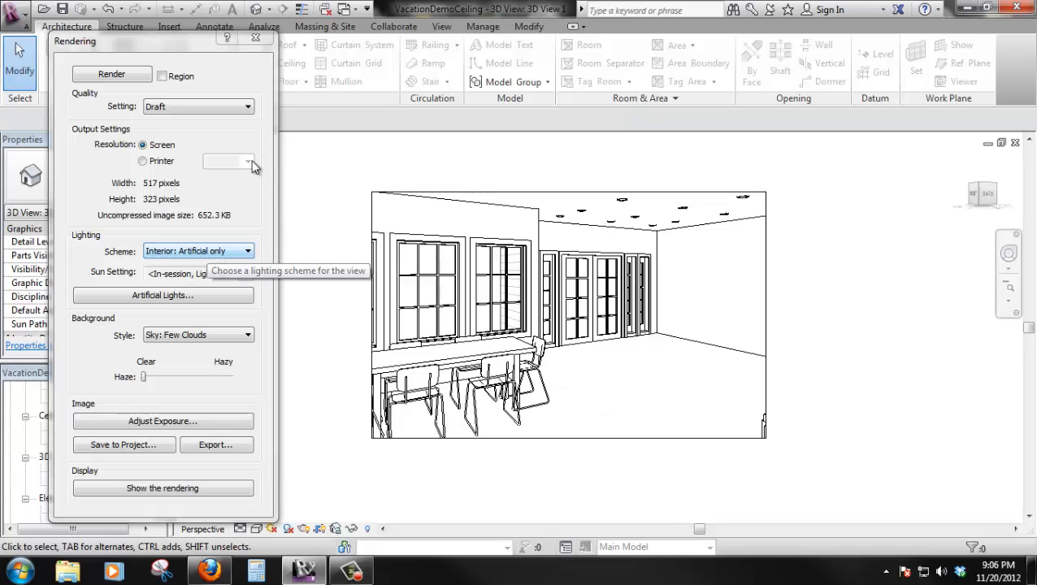
{"action": "left_click", "coordinate": [110, 74]}
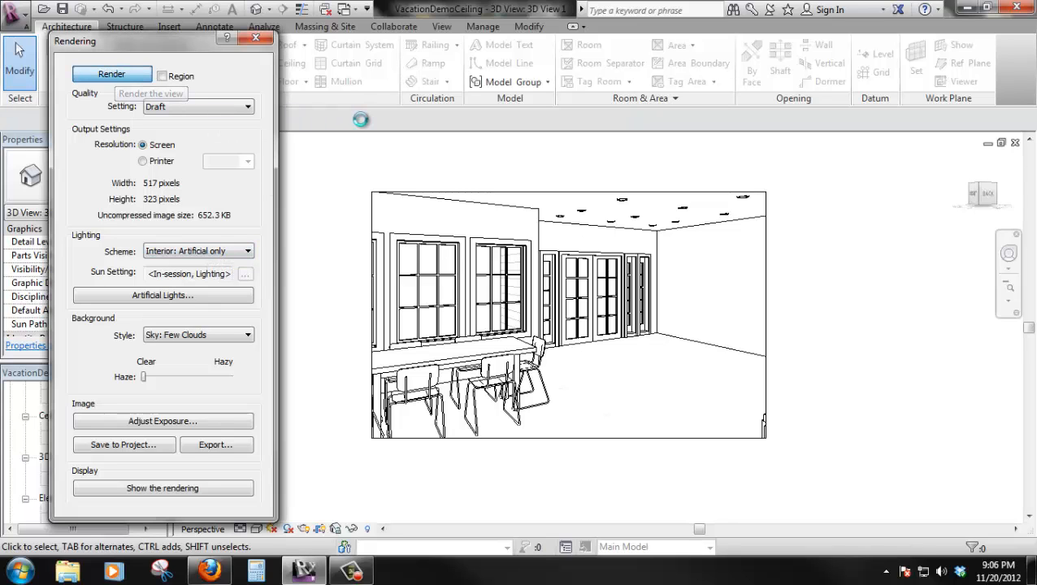